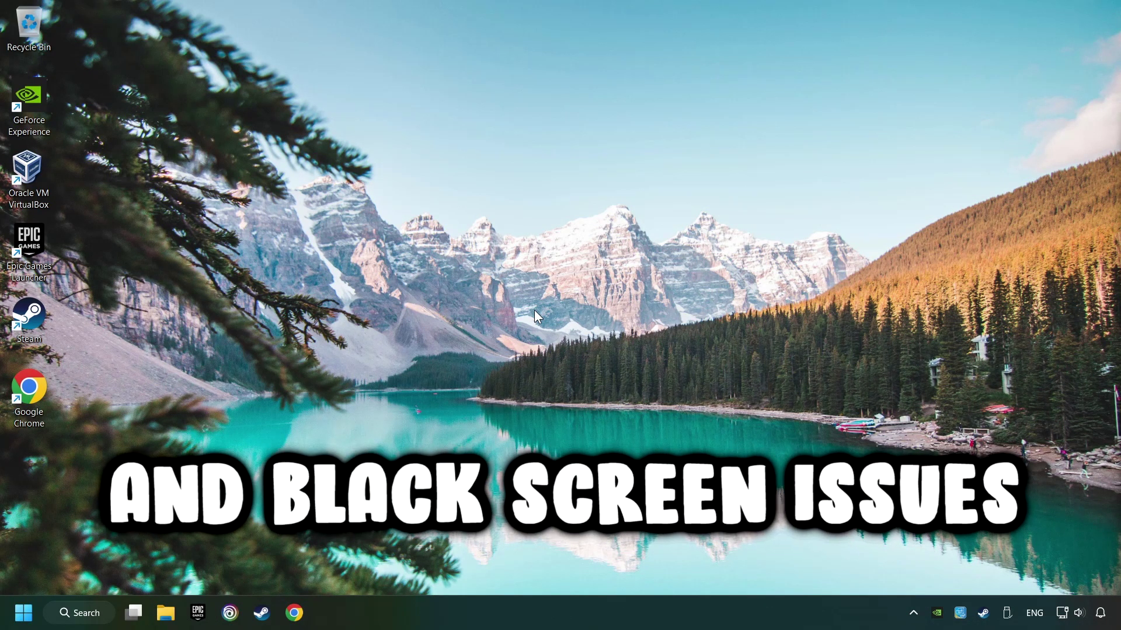
Launch Device Manager from Windows search and reposition its window
click(86, 613)
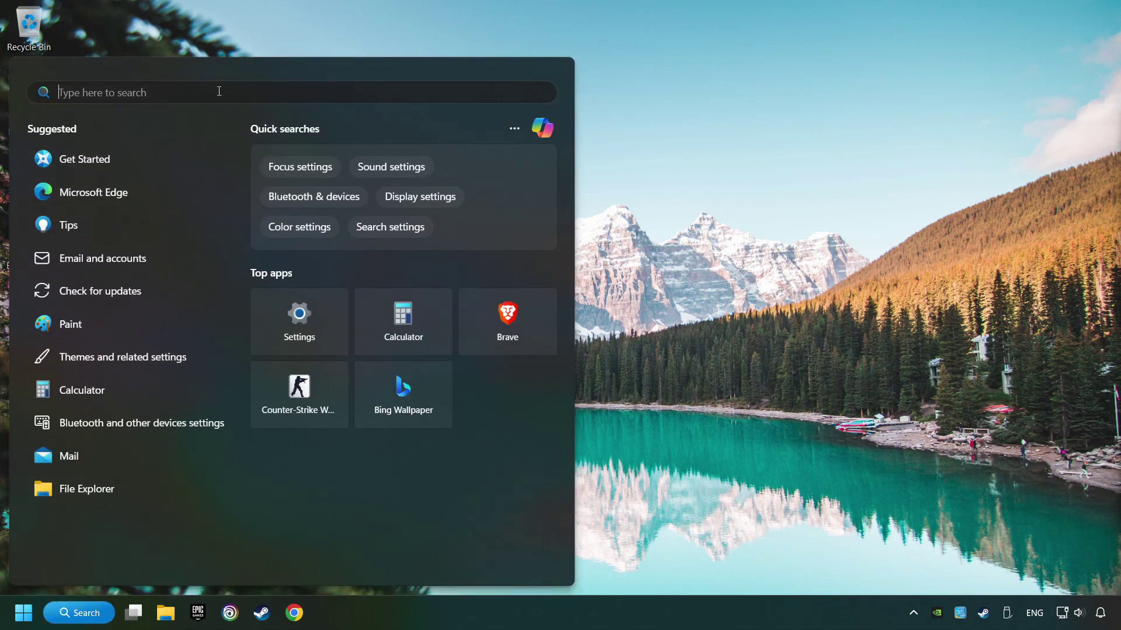
text(device mana)
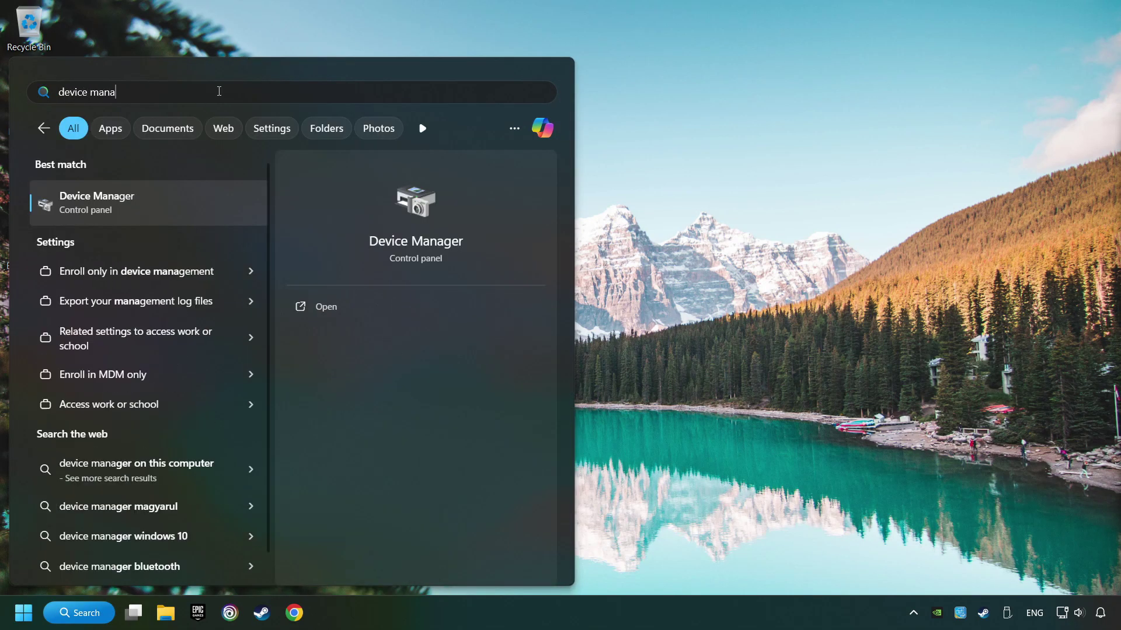
text(ger)
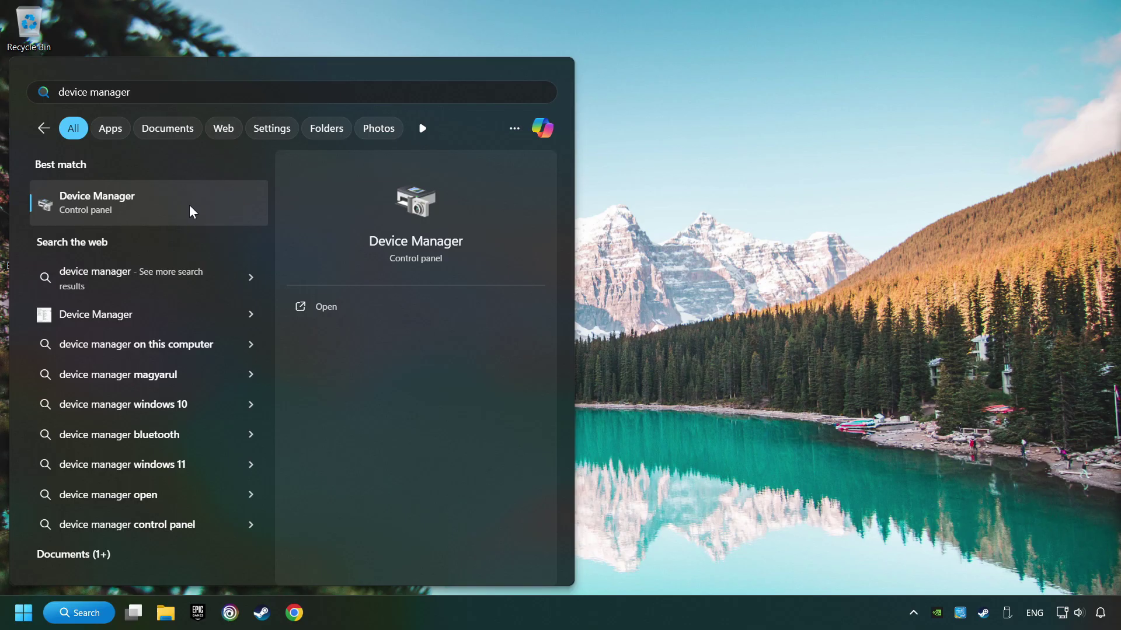
click(229, 202)
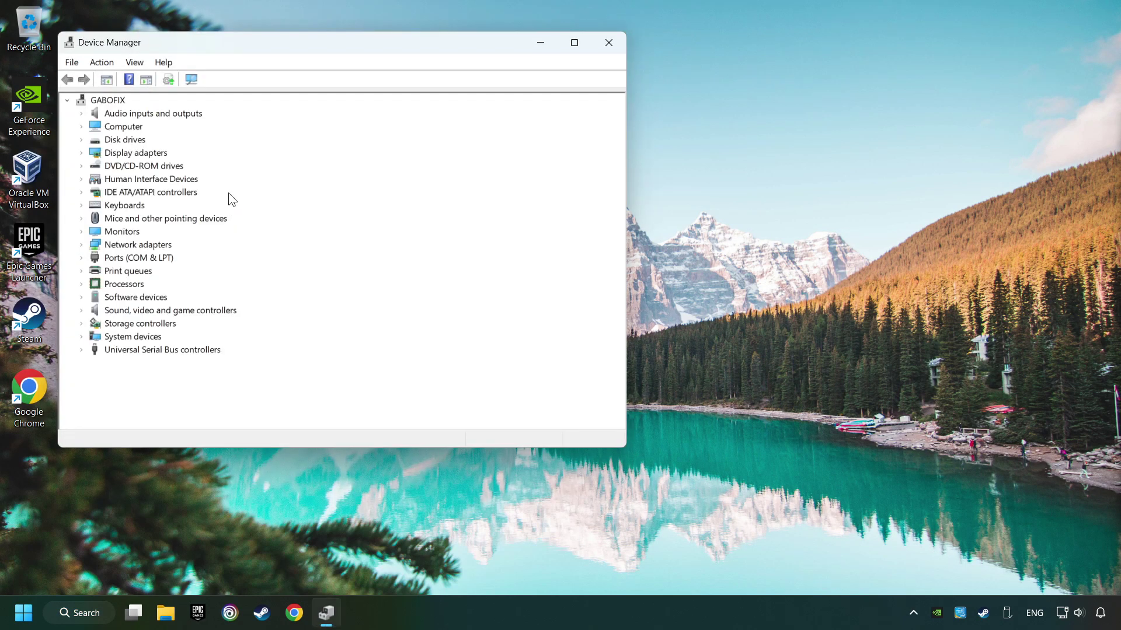
drag(226, 52, 419, 137)
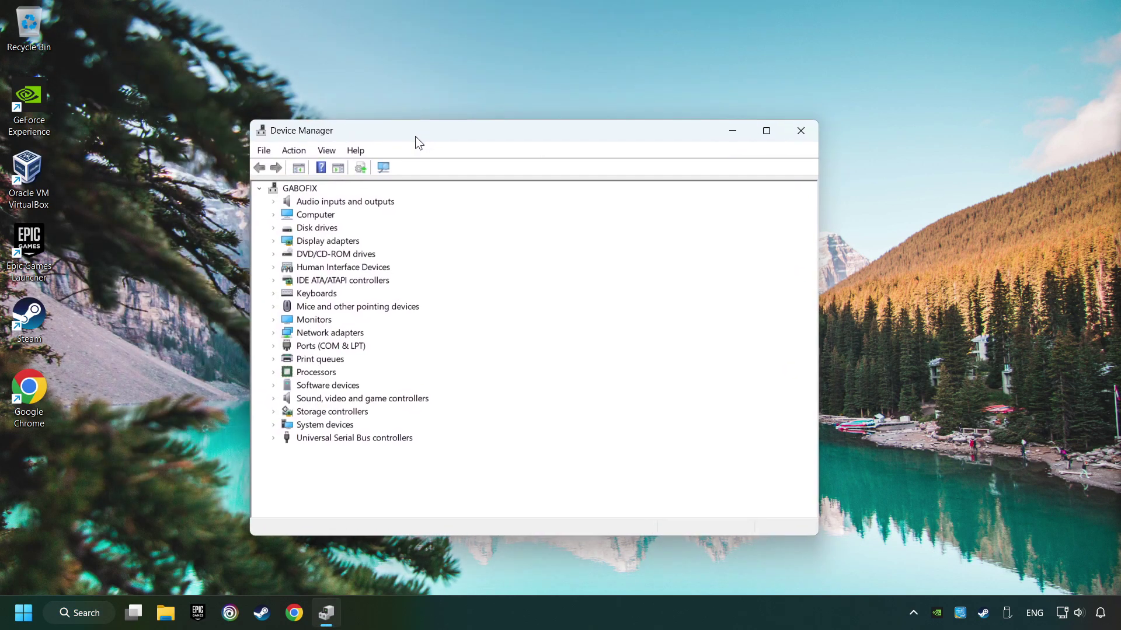
Auto-search drivers for the GeForce GTX 1050 Ti, confirming the best one is installed, then close Device Manager
click(274, 242)
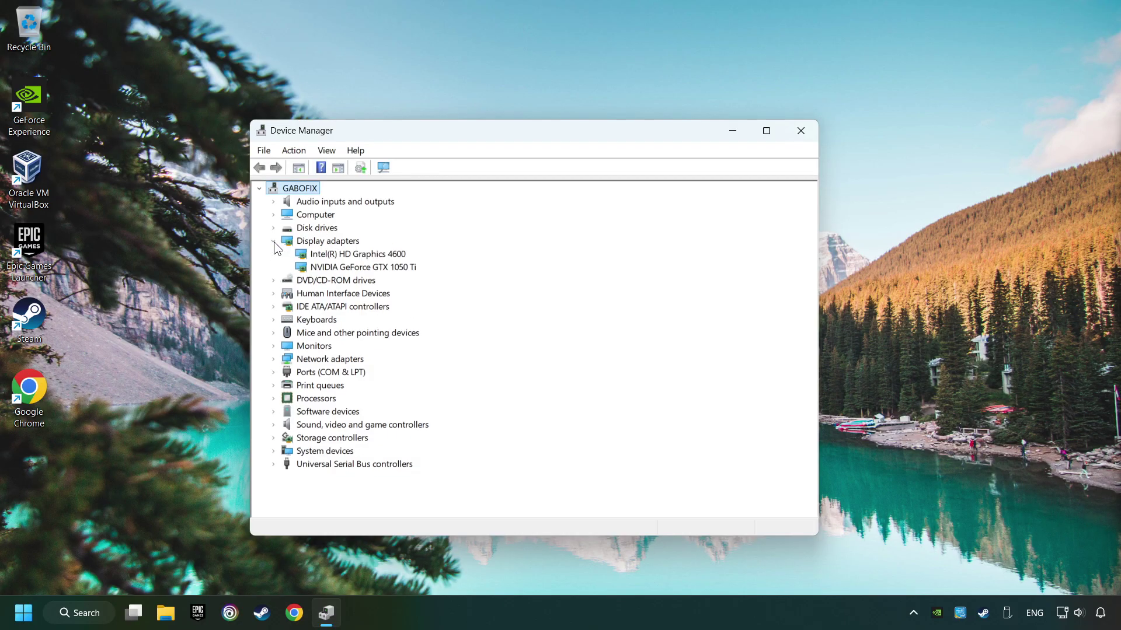
click(338, 268)
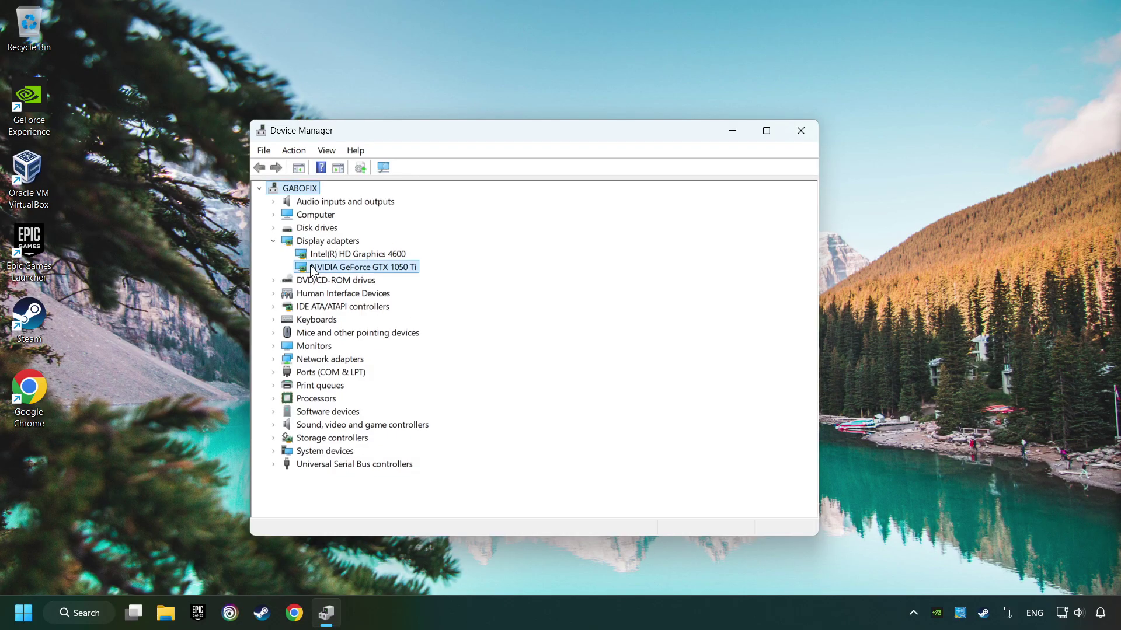
right_click(367, 269)
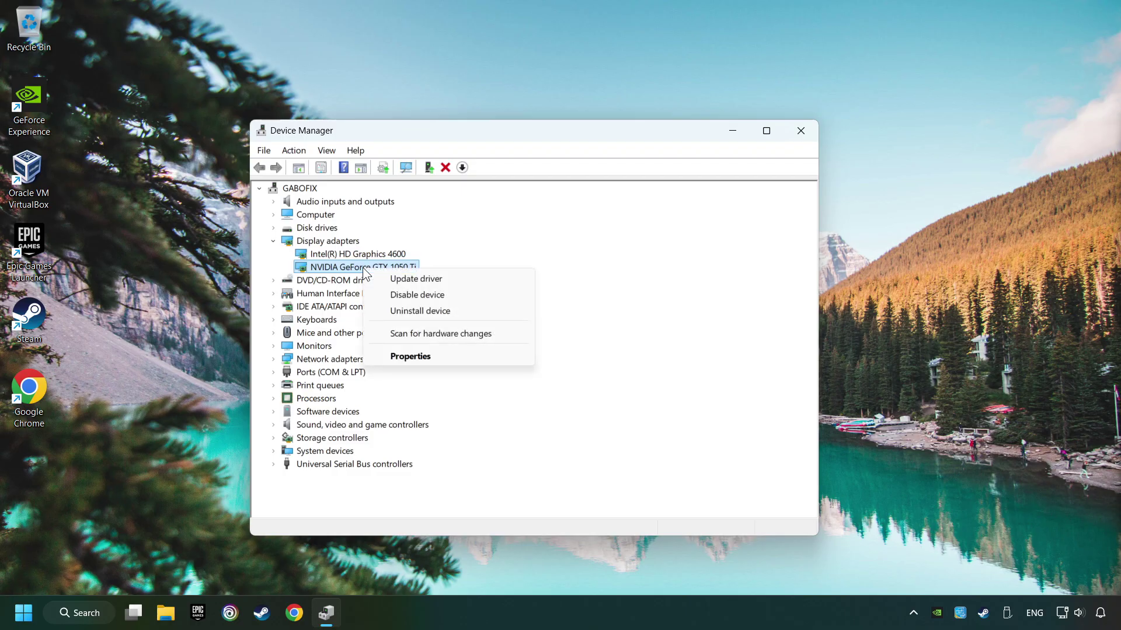
click(461, 279)
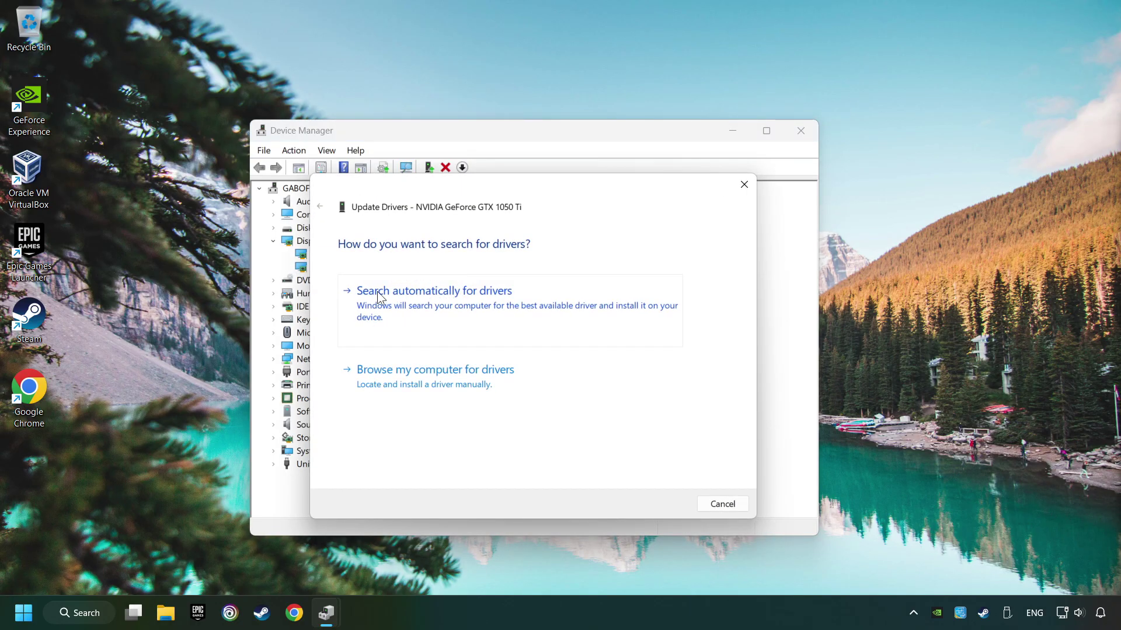
click(471, 300)
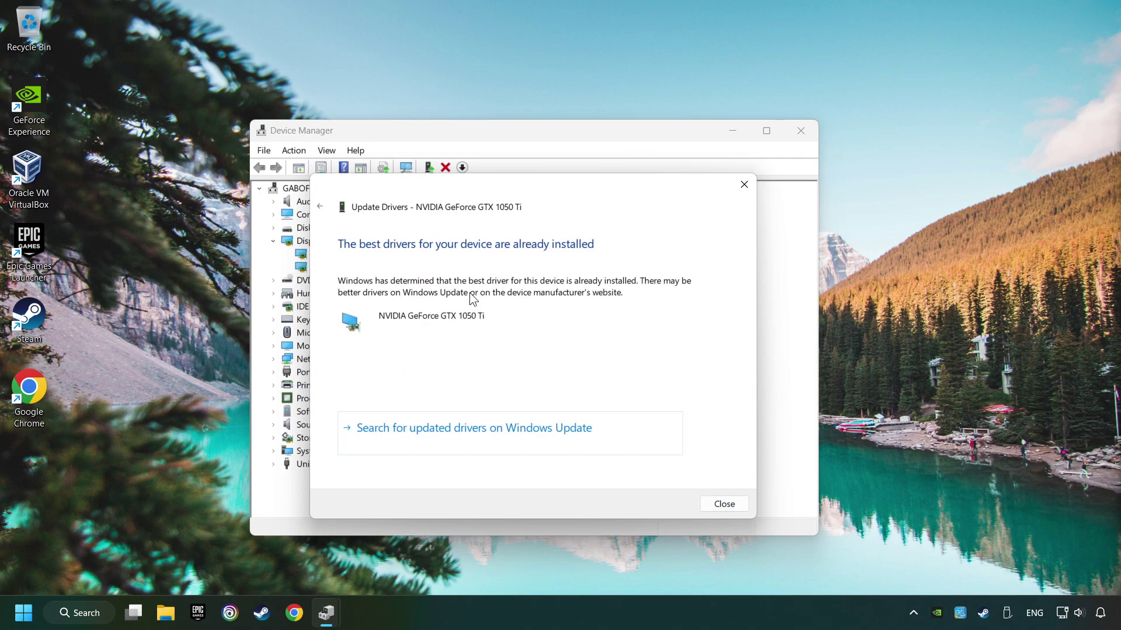
click(724, 505)
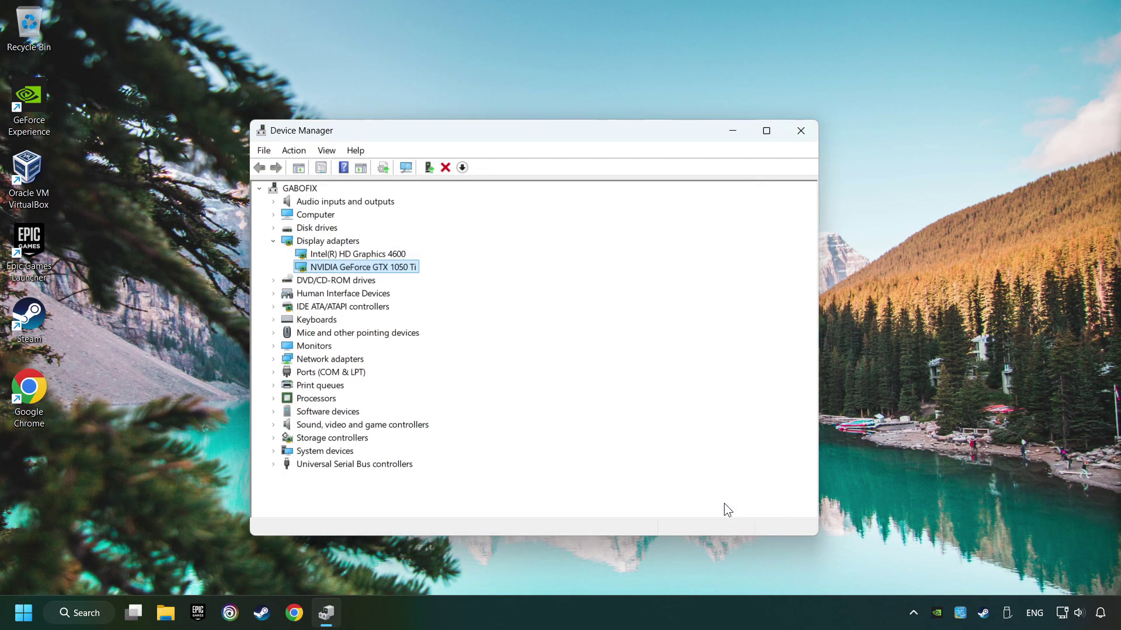
click(801, 135)
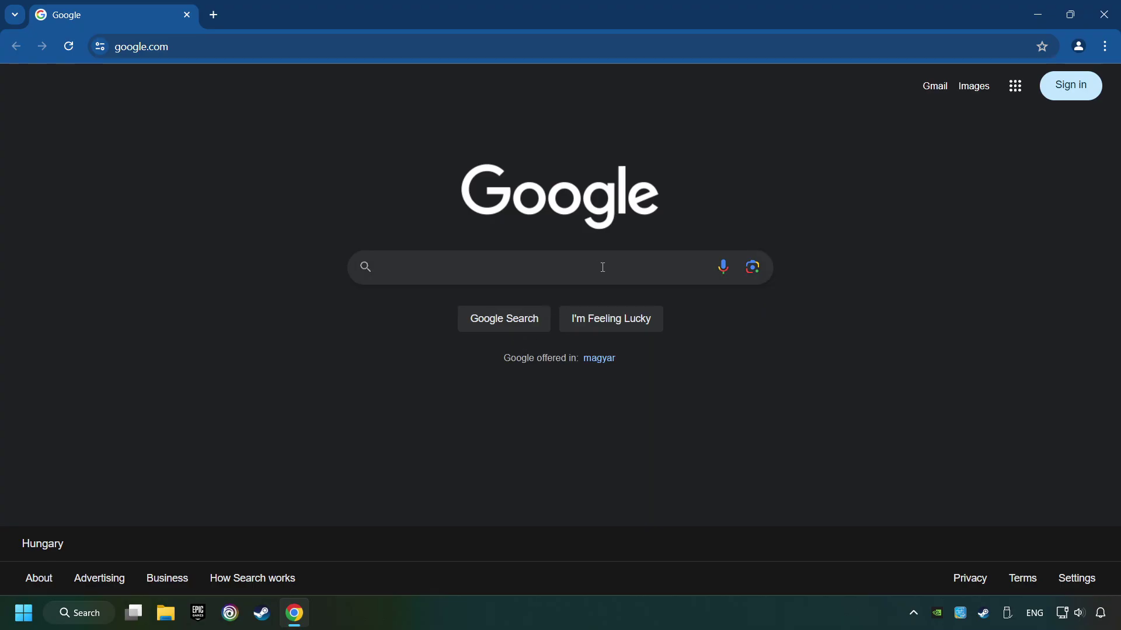
text(nvidia gef)
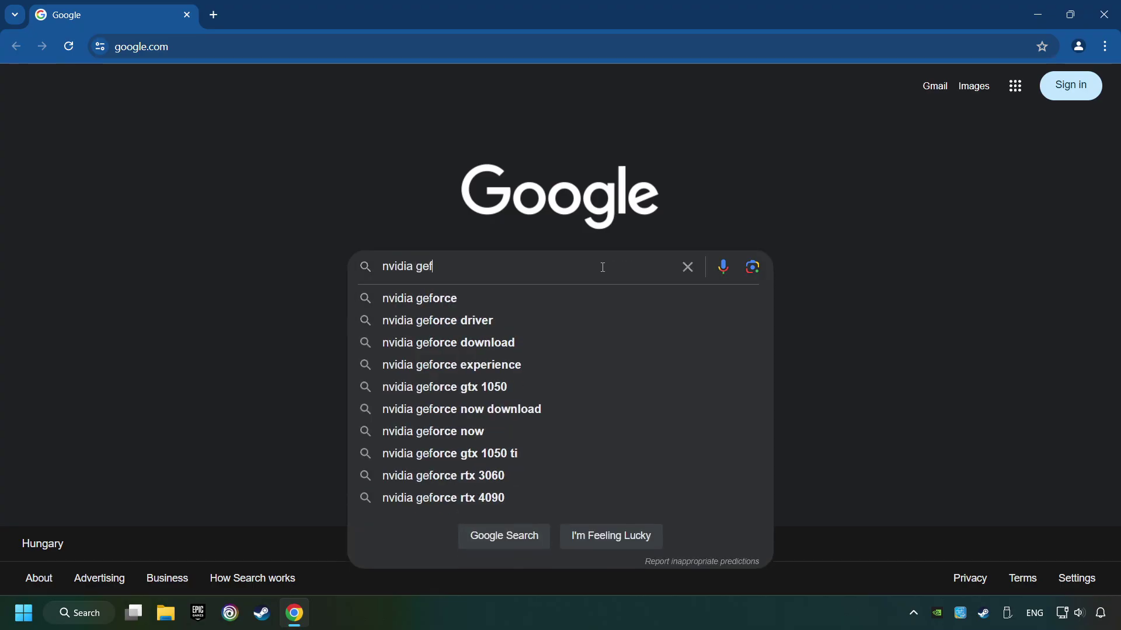
text(orce driver download)
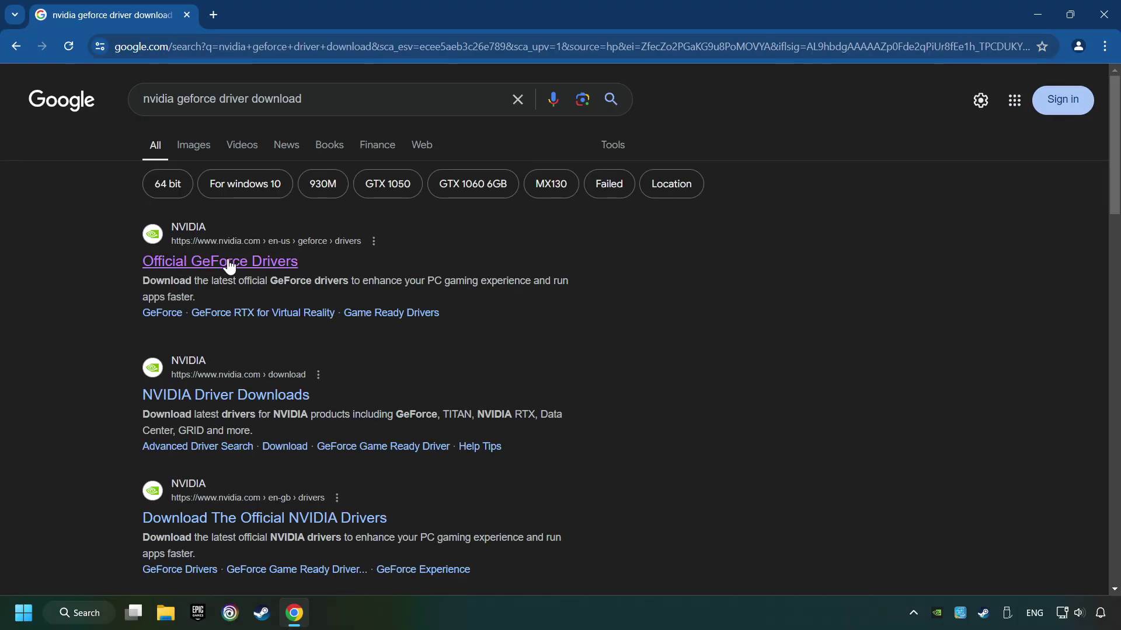
Download GeForce Experience from NVIDIA's Official GeForce Drivers page, run the installer, and close Chrome
click(263, 263)
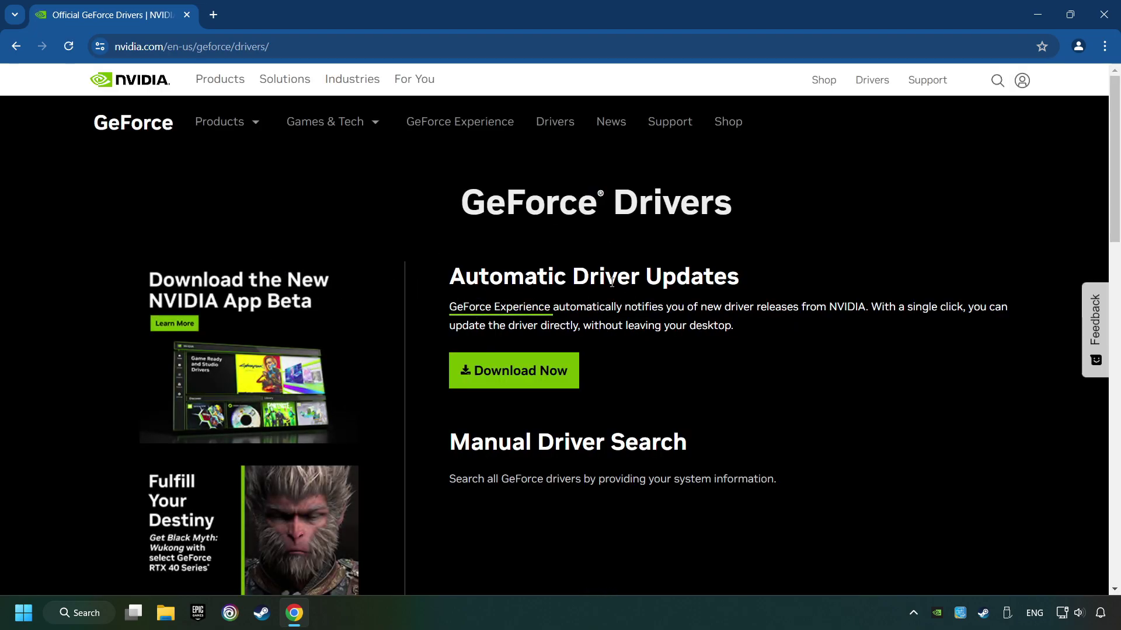
click(531, 379)
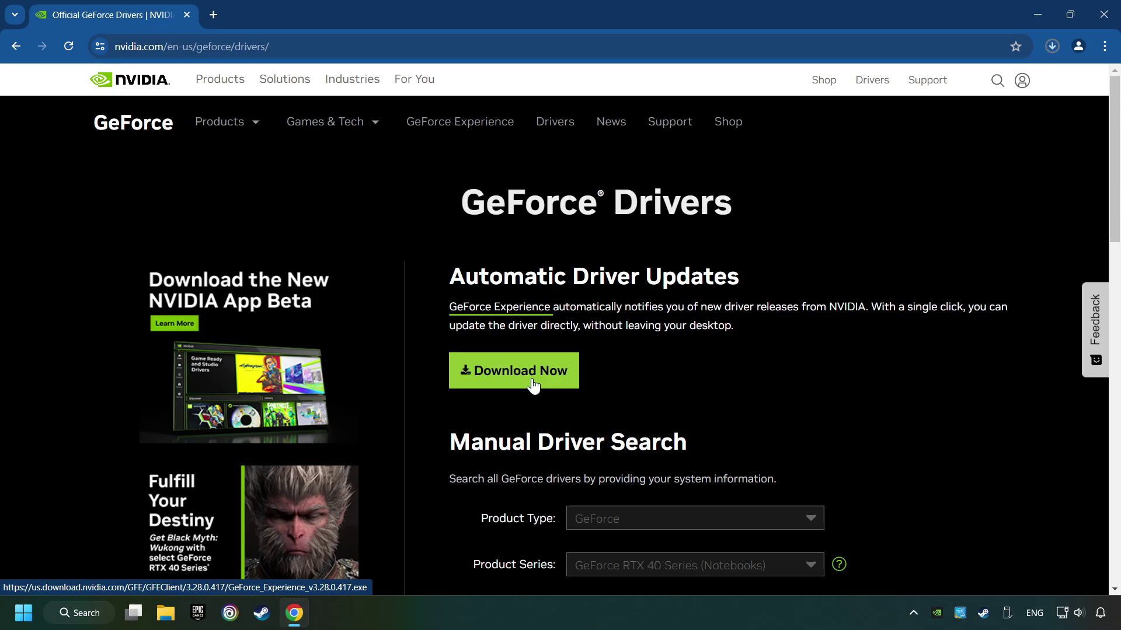
click(1050, 46)
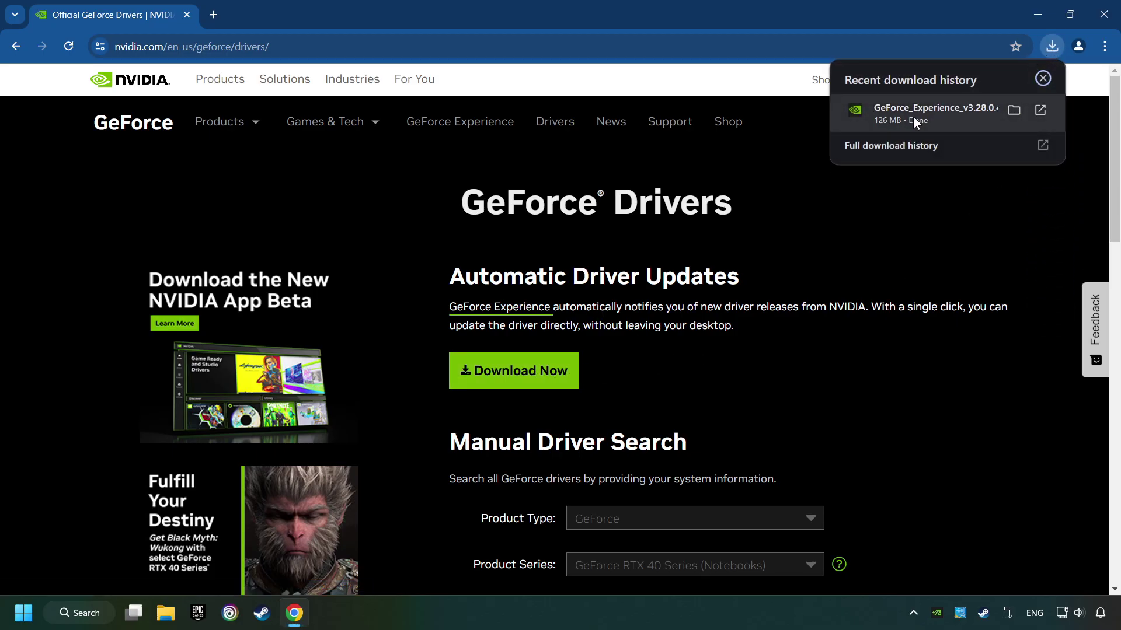
click(953, 114)
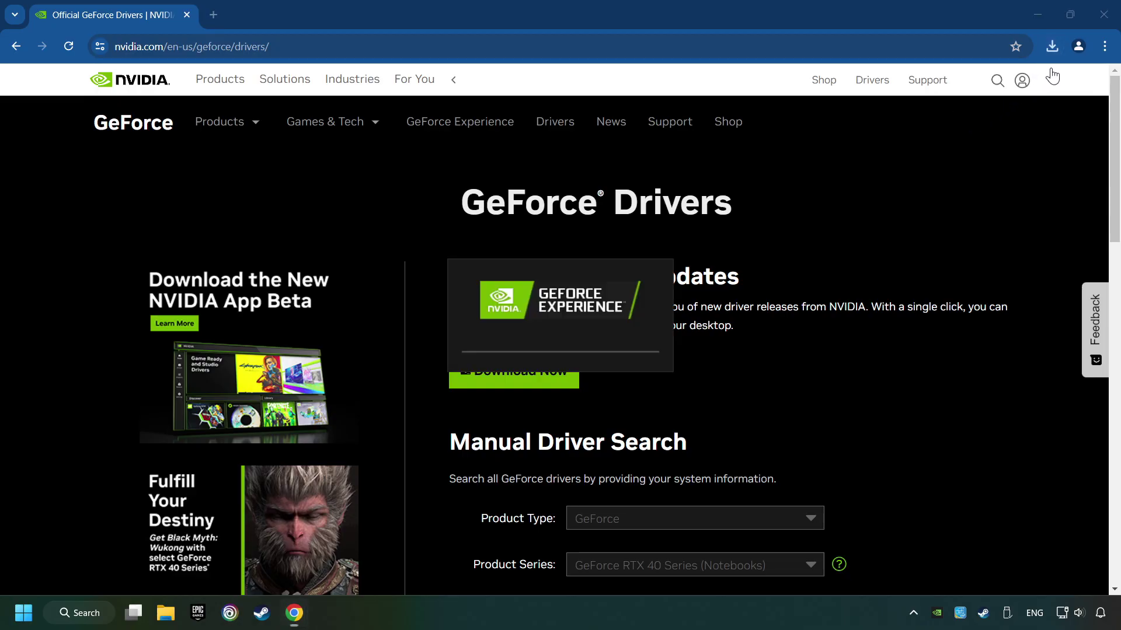
click(1103, 14)
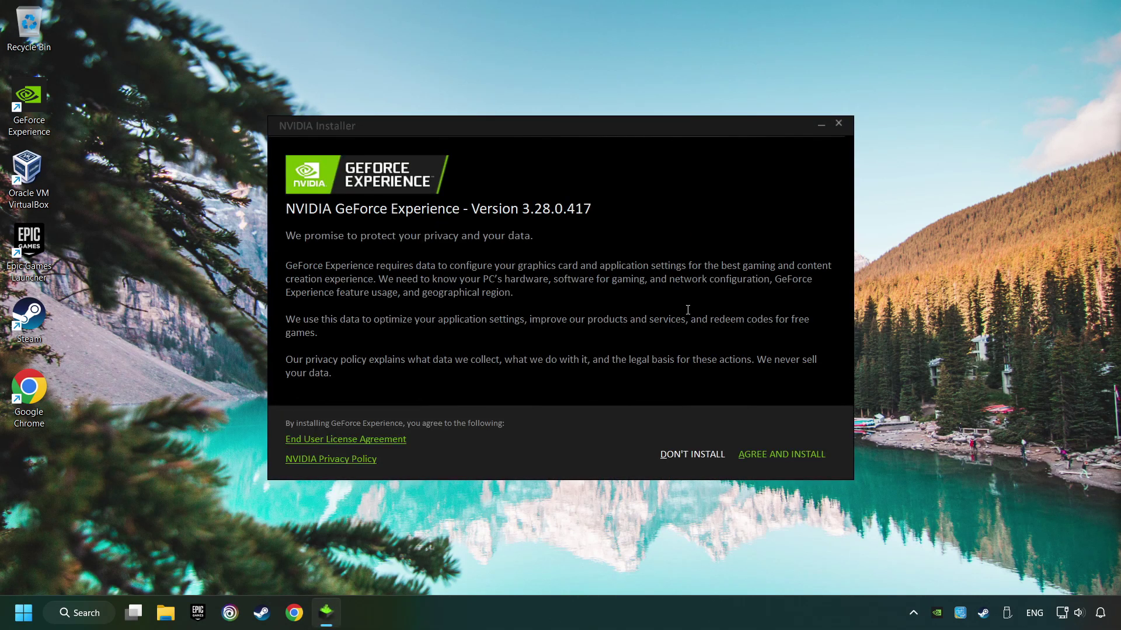
Accept the NVIDIA license agreement and install GeForce Experience 3.28
click(797, 455)
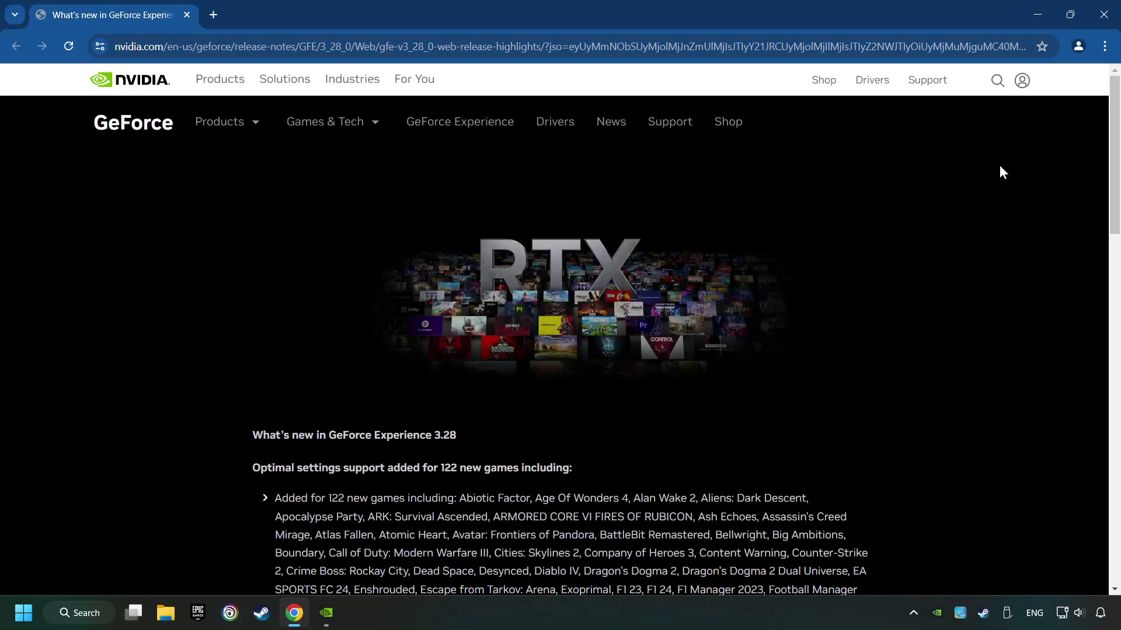
Close the release notes, confirm Game Ready Driver 560.70 is current, then close GeForce Experience
click(1105, 17)
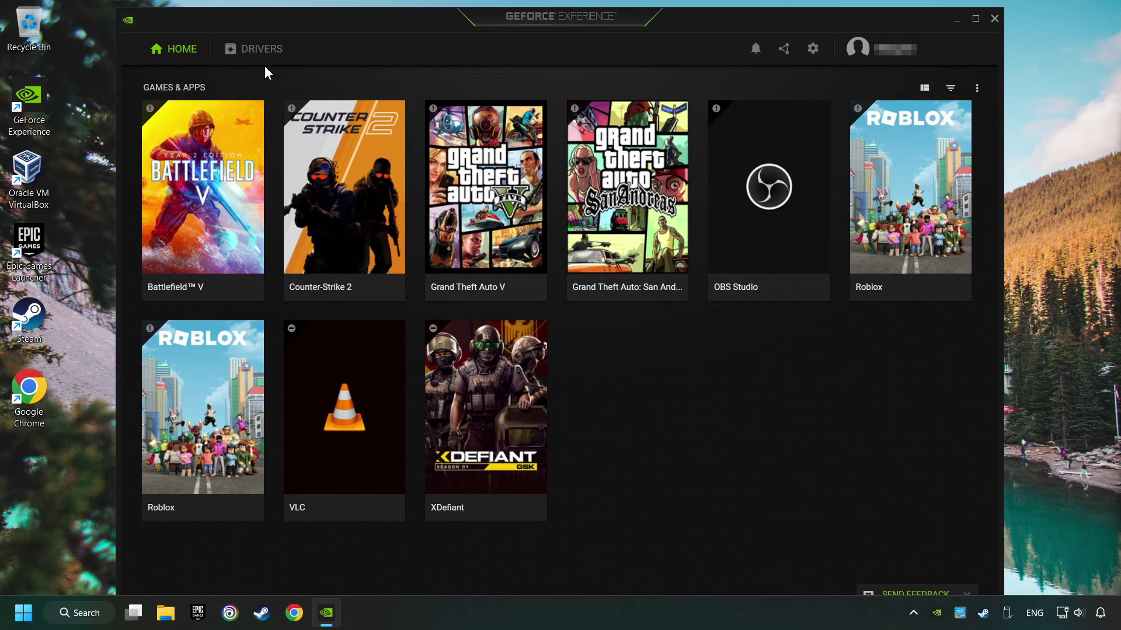
click(258, 51)
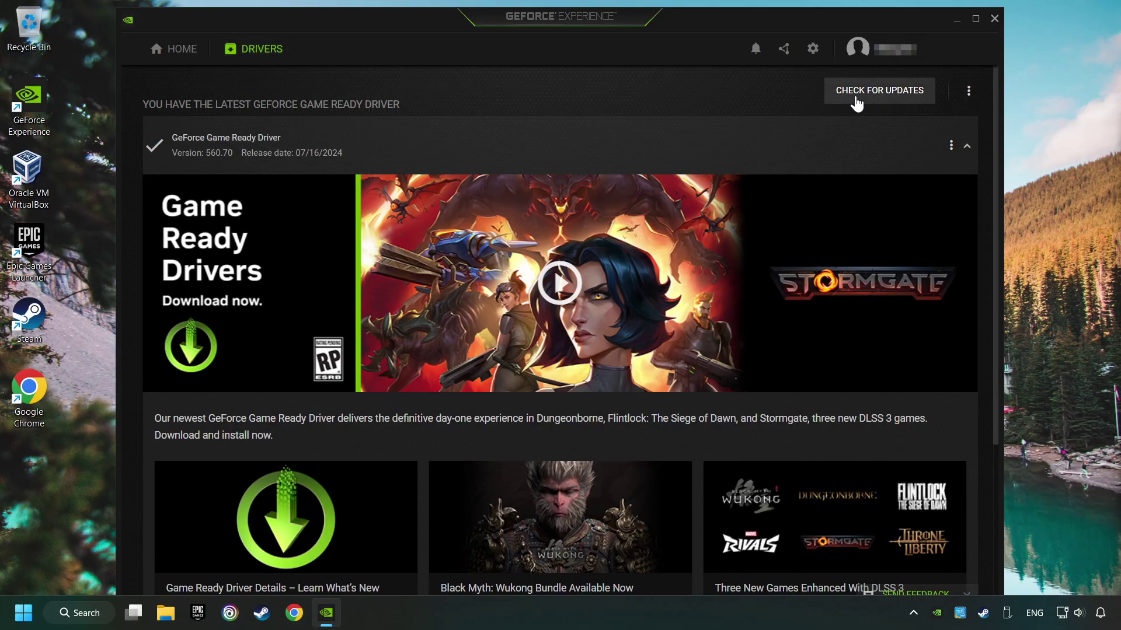
click(891, 93)
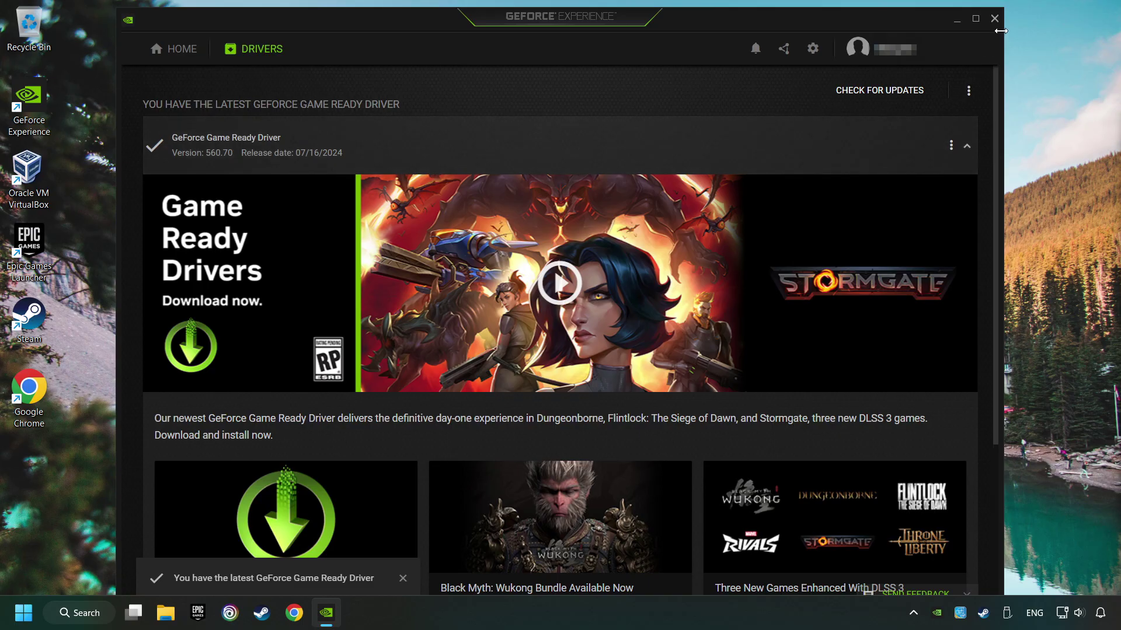
click(996, 14)
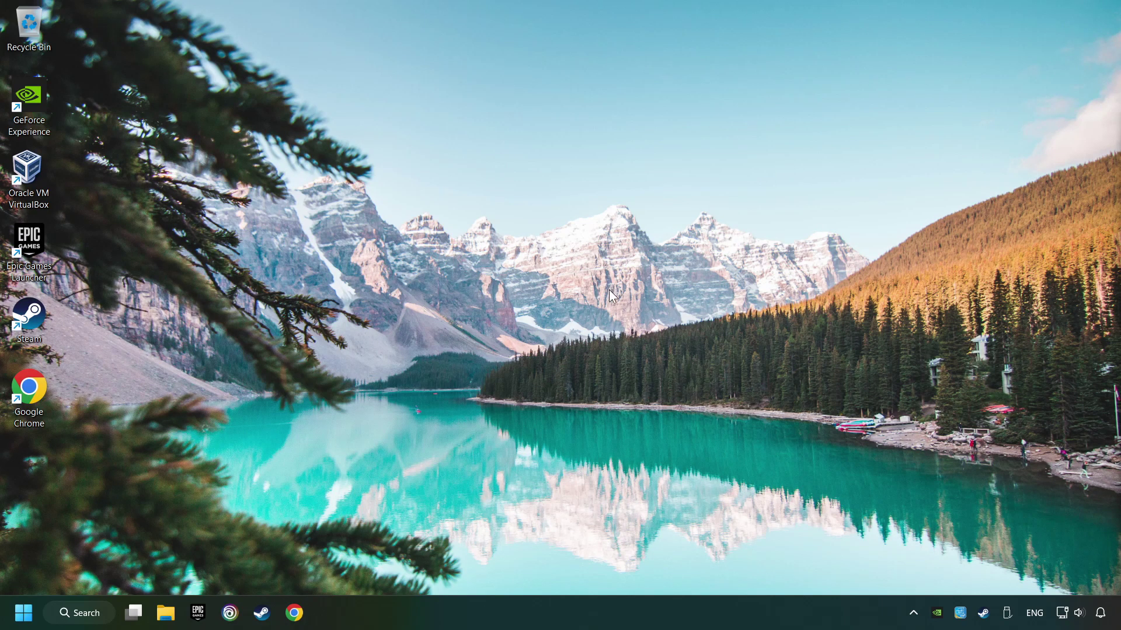
Search Windows for 'graphics settings' and open the Graphics settings page
click(87, 614)
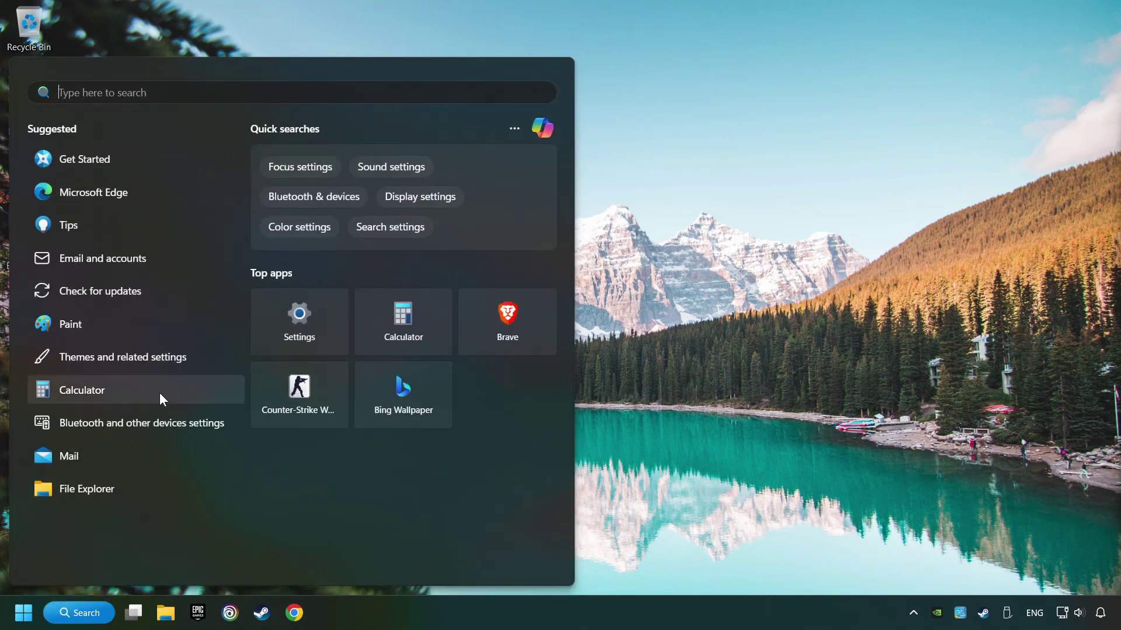
text(graphics se)
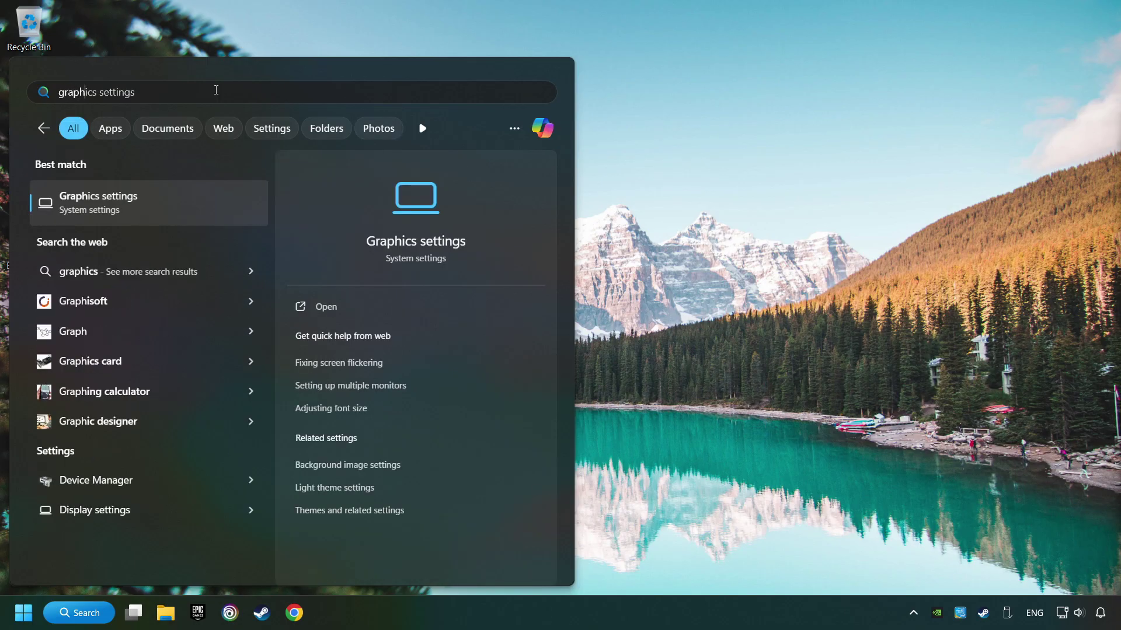
text(ttings)
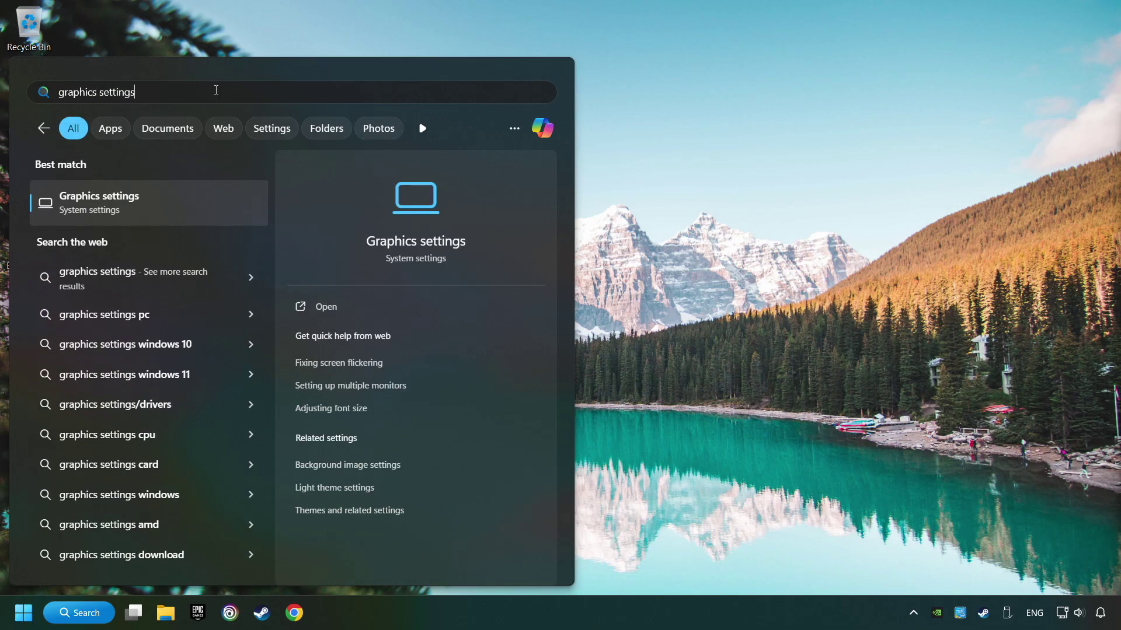
click(206, 203)
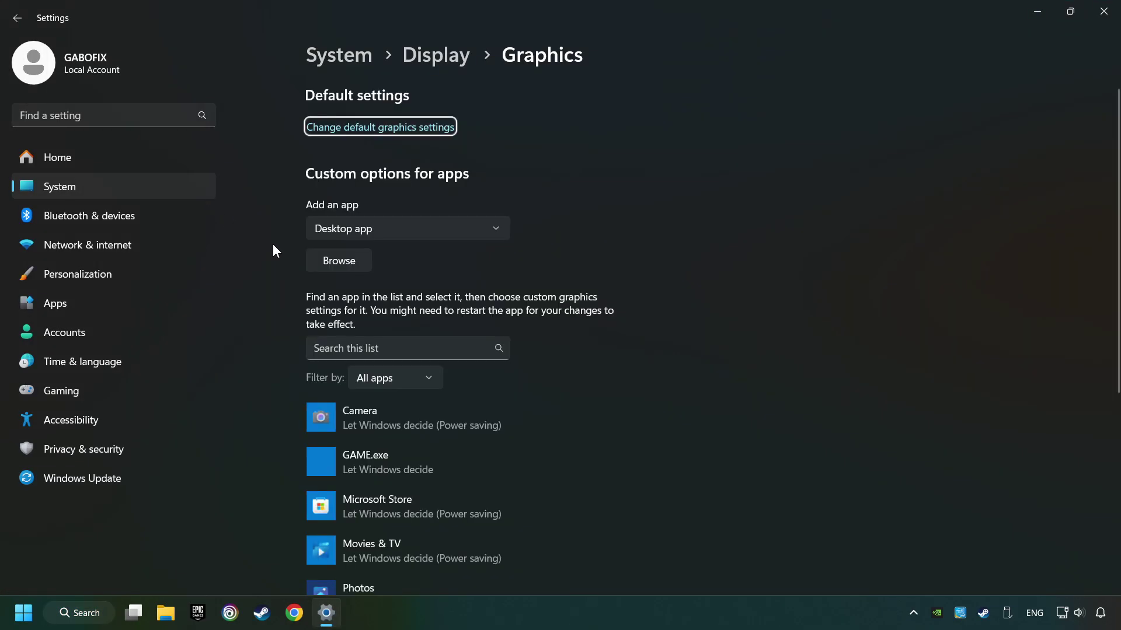
scroll(272, 244, down, 2)
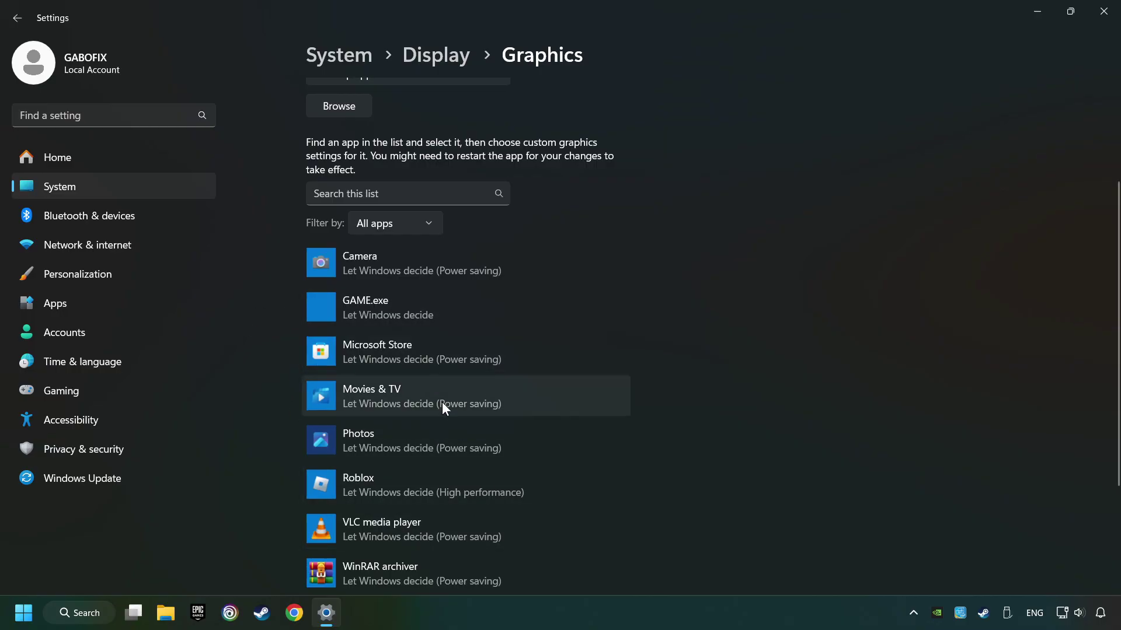
scroll(271, 358, up, 2)
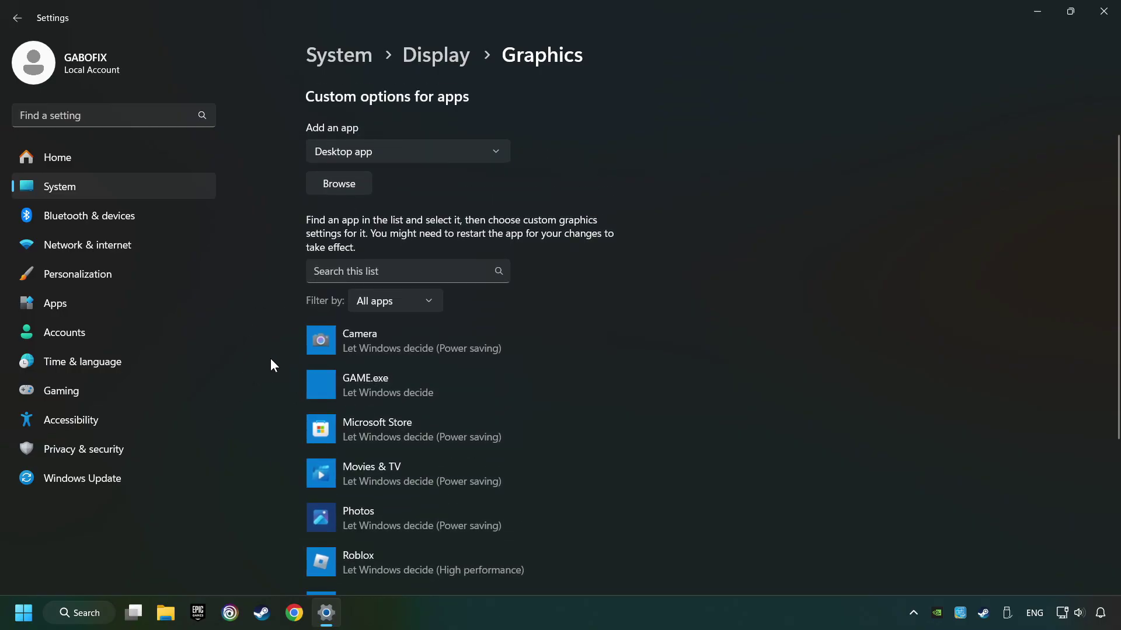
scroll(271, 358, up, 1)
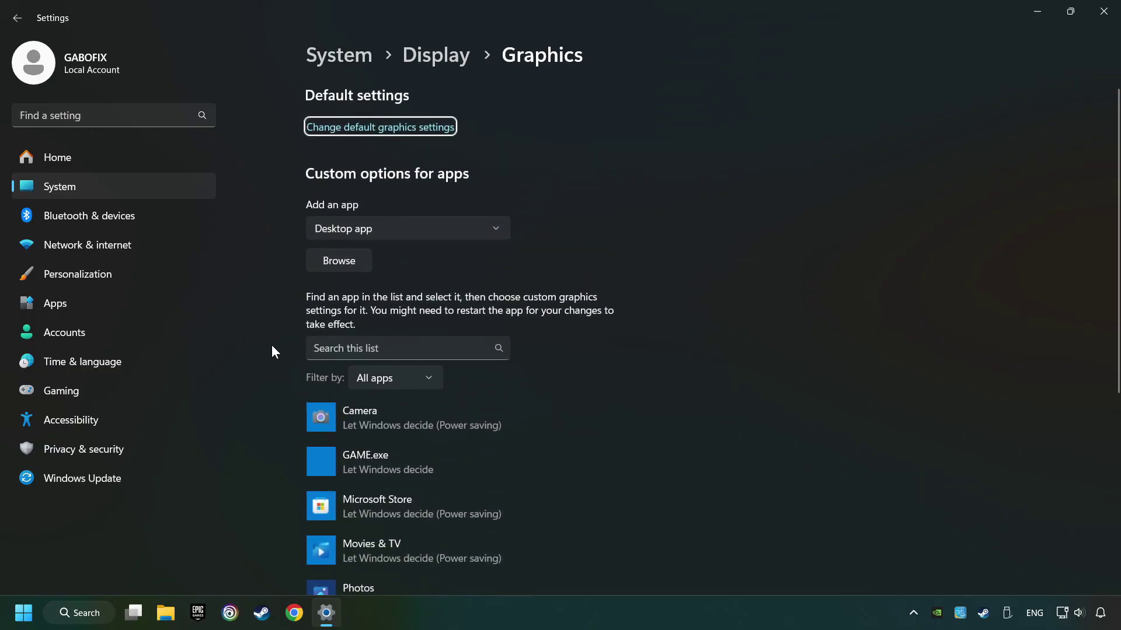
Set GAME.exe to High performance on the NVIDIA GTX 1050 Ti and close Settings
click(346, 261)
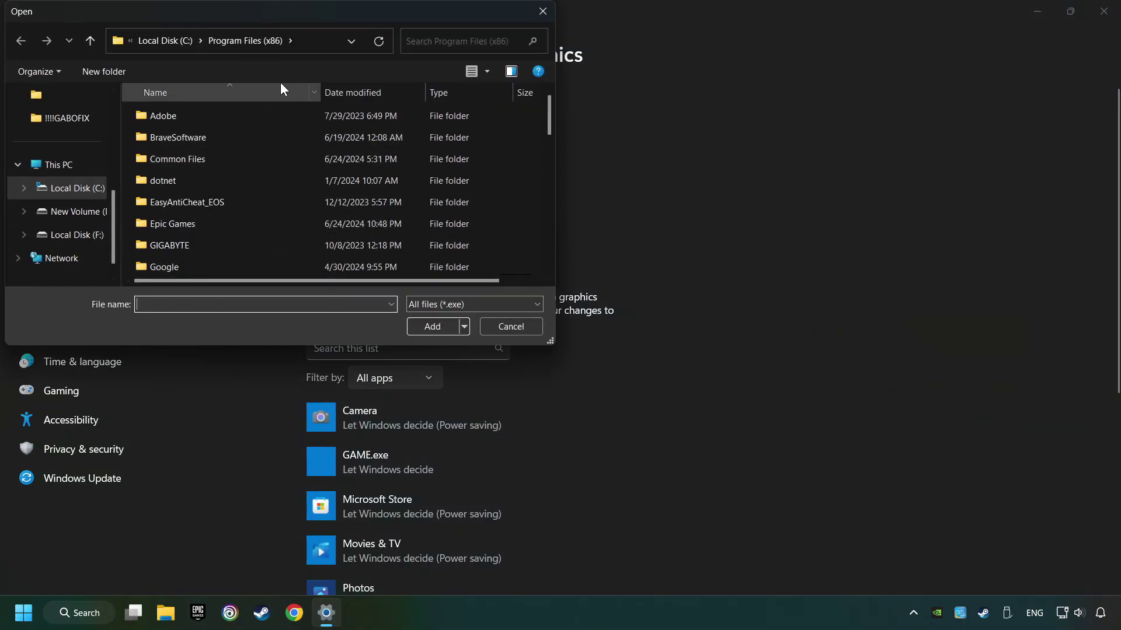
click(545, 11)
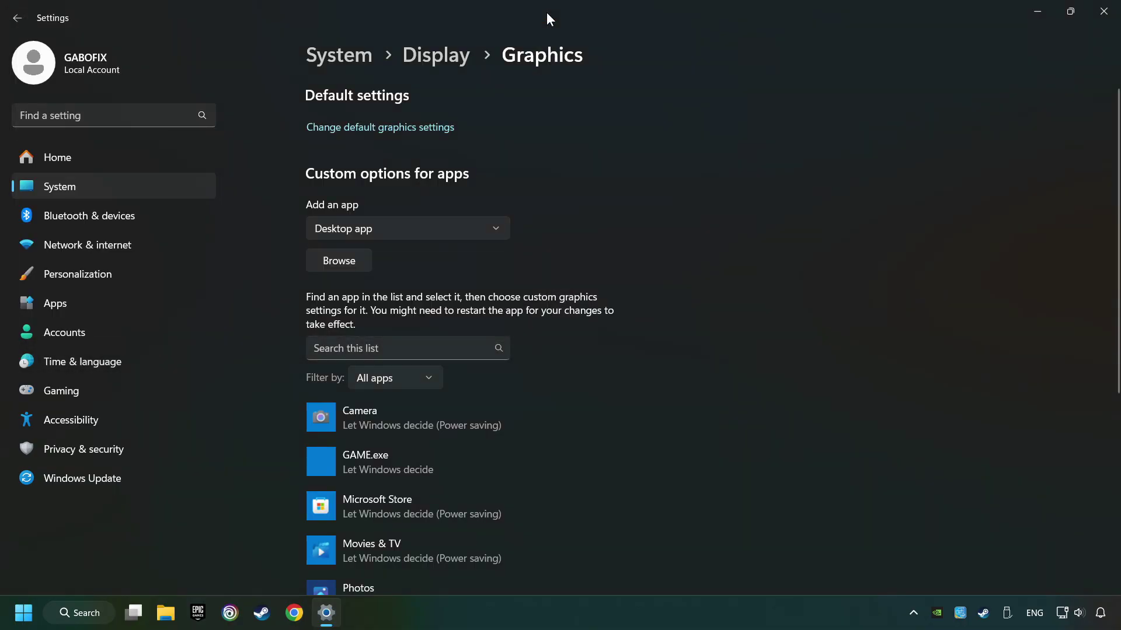
scroll(572, 201, down, 2)
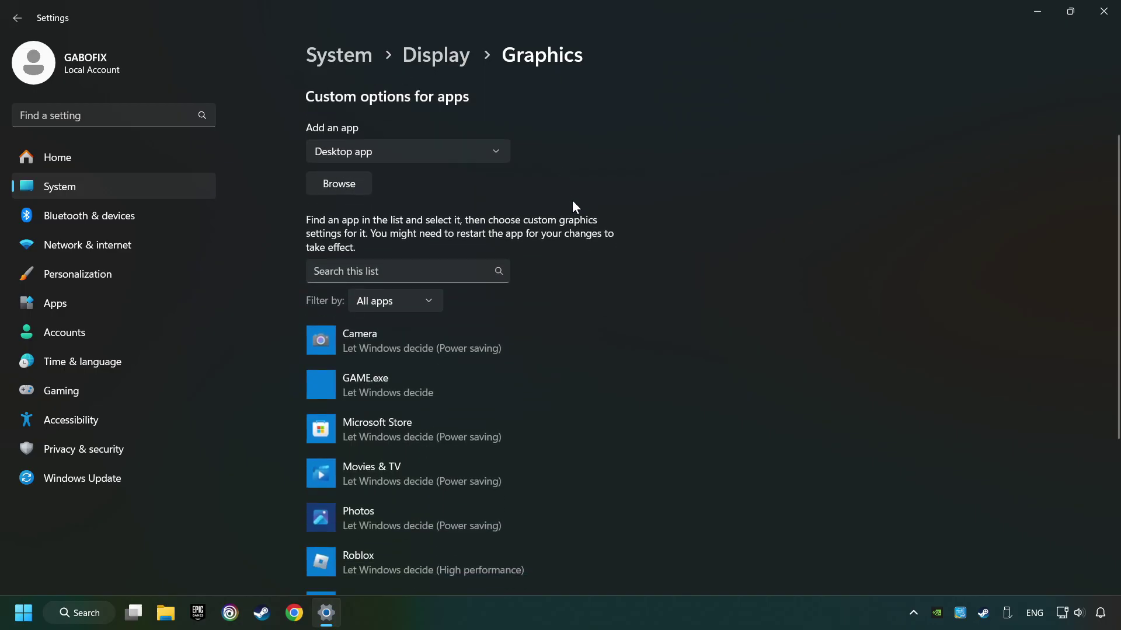
scroll(572, 201, down, 2)
click(386, 306)
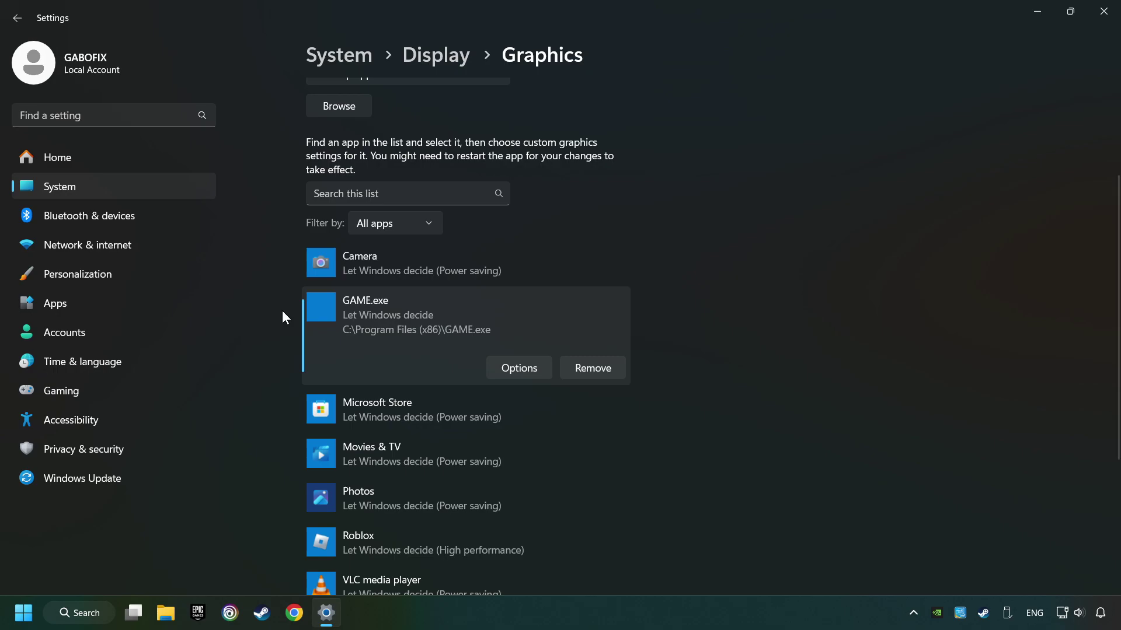
click(533, 367)
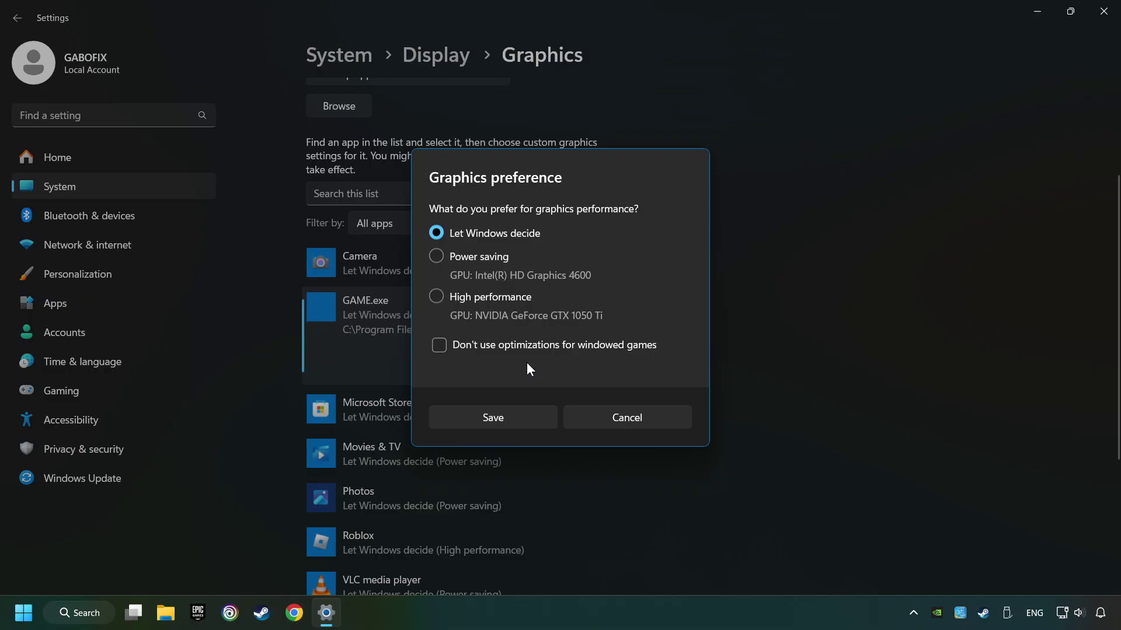
click(436, 296)
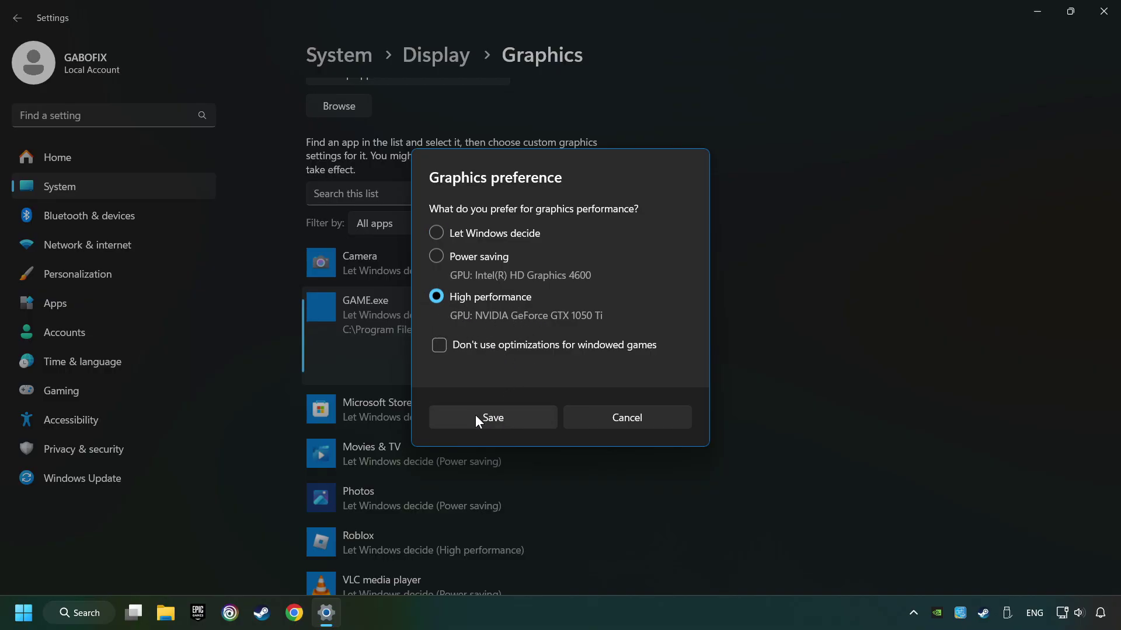
click(511, 416)
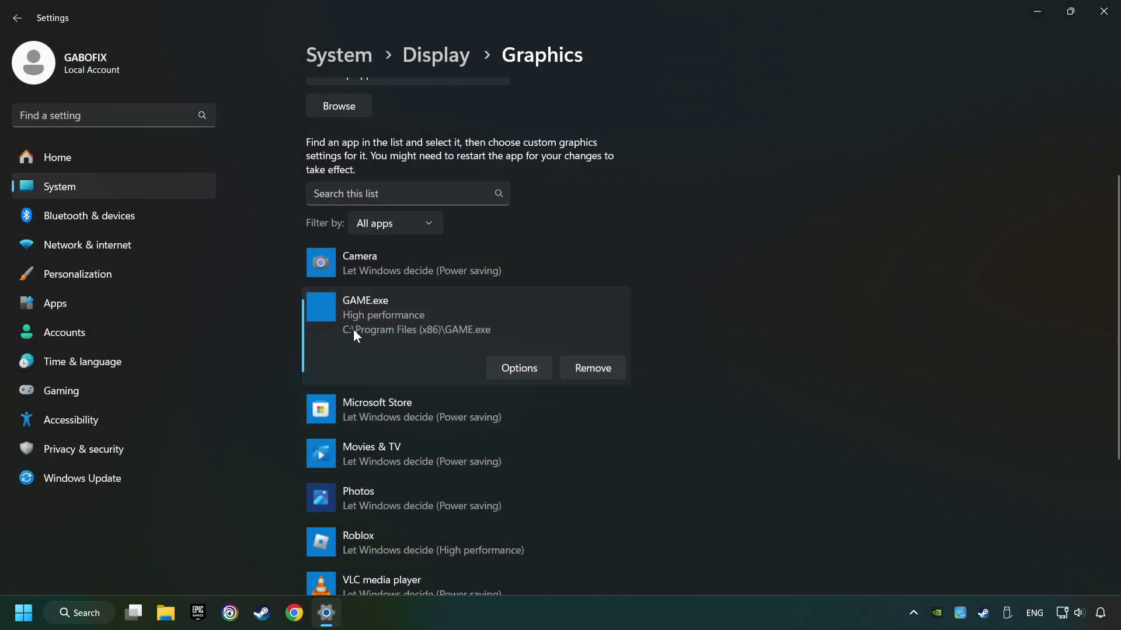
click(1102, 13)
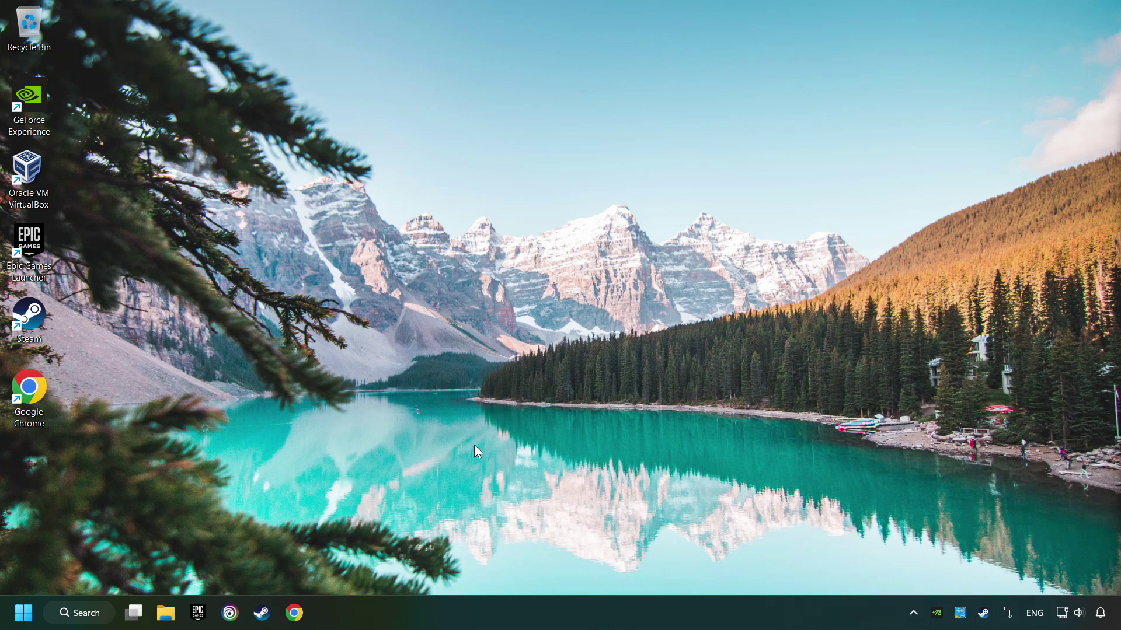
Verify integrity of GAME's files from its Steam Properties Installed Files page
click(261, 612)
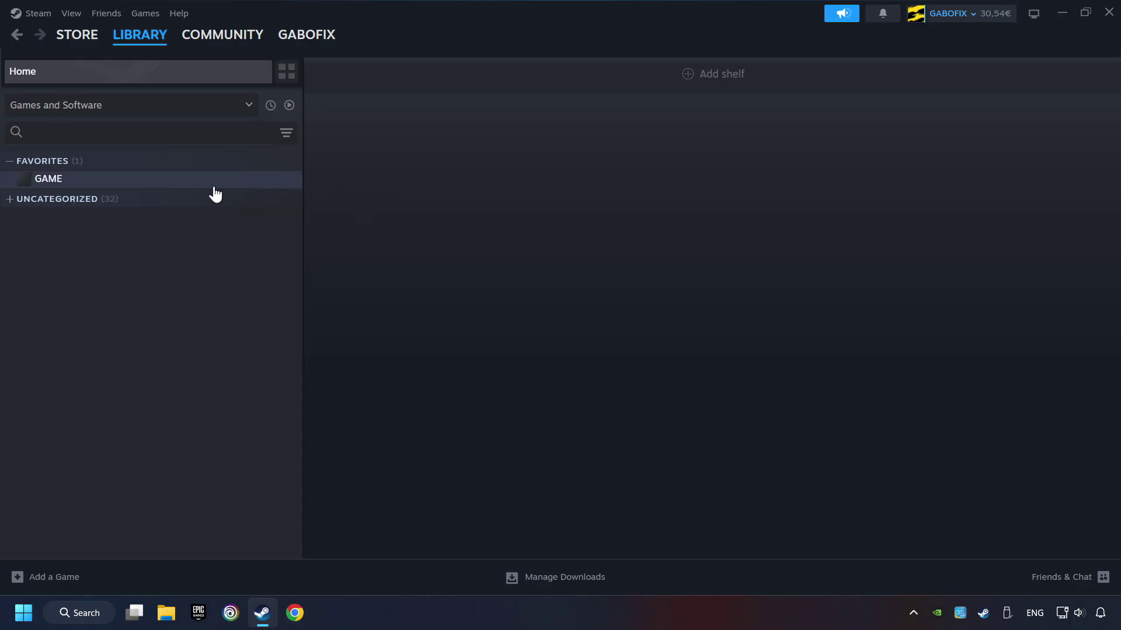
right_click(249, 186)
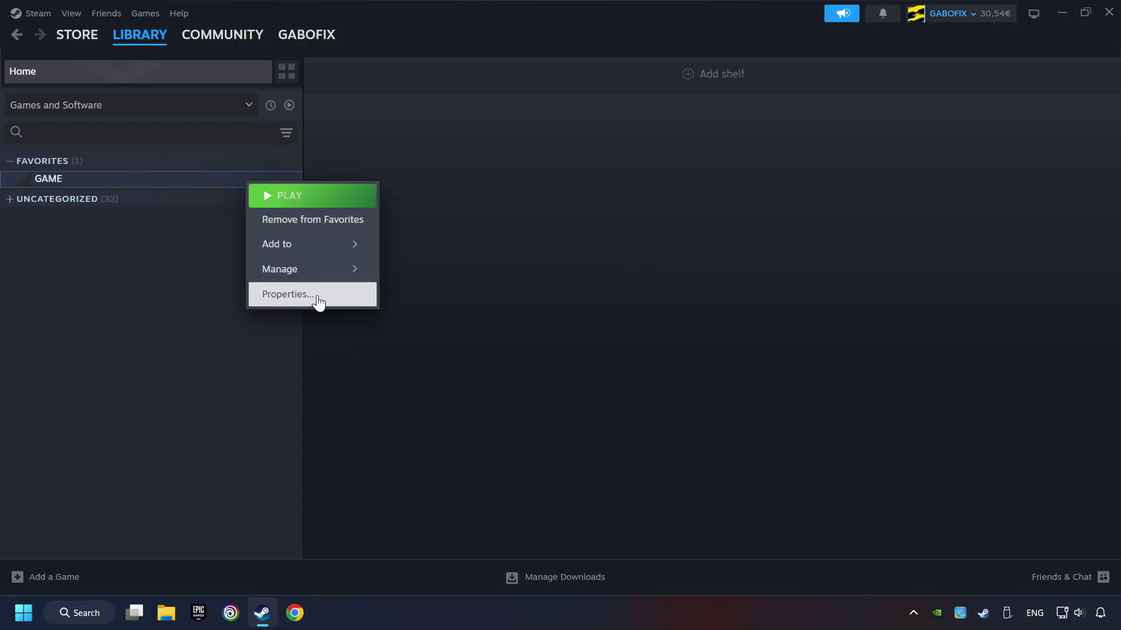
click(347, 300)
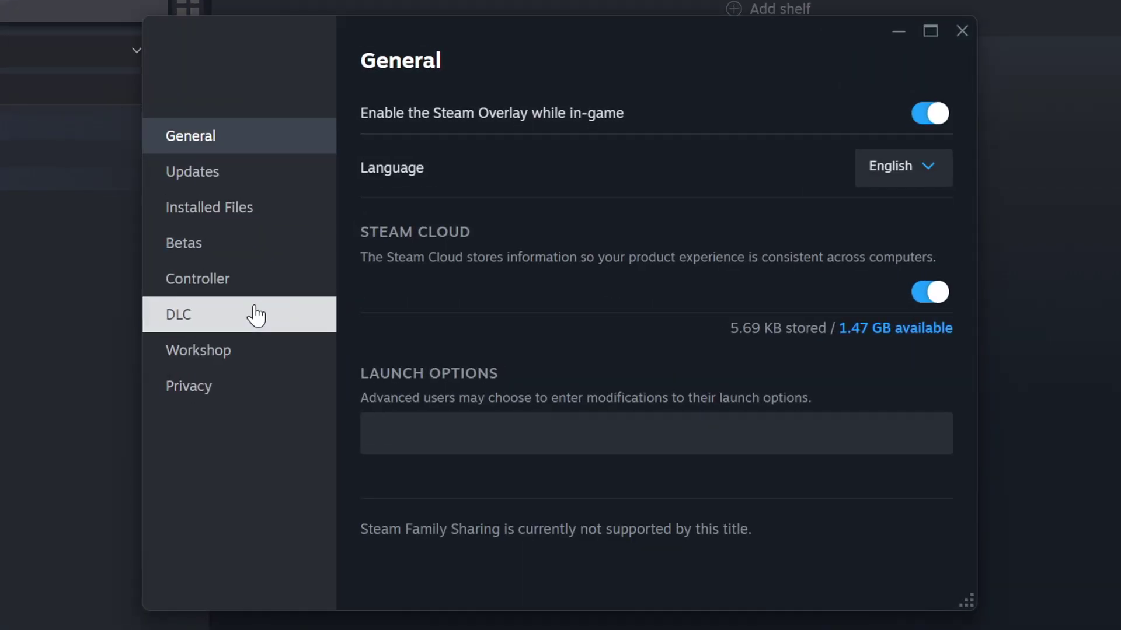
click(260, 216)
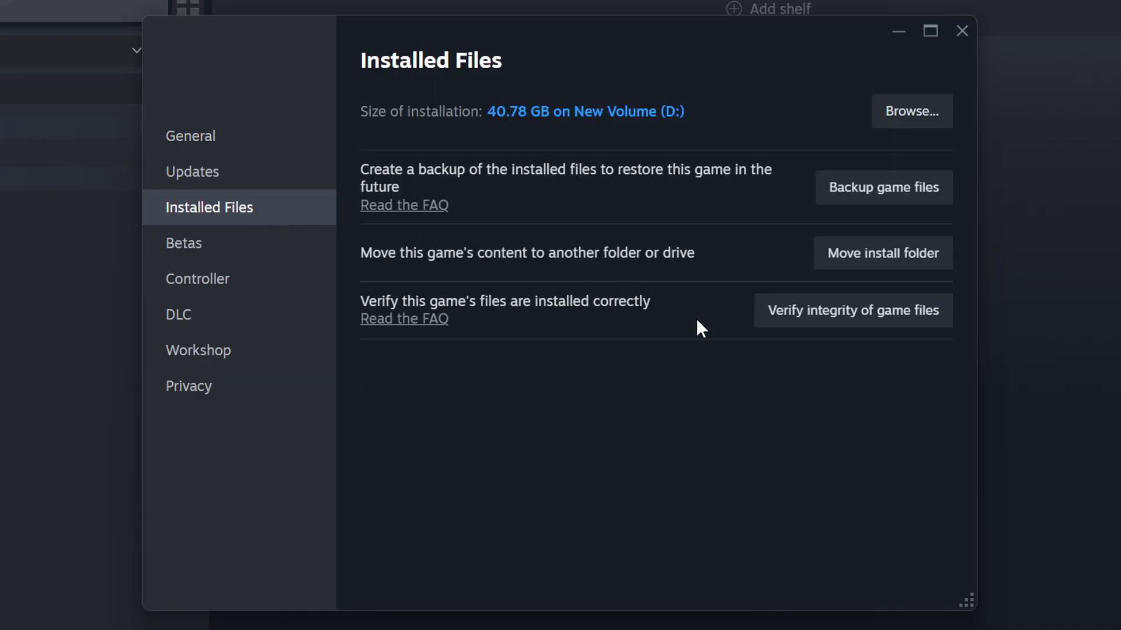
click(876, 324)
Open the Compatibility properties of GAME from its install folder
click(920, 113)
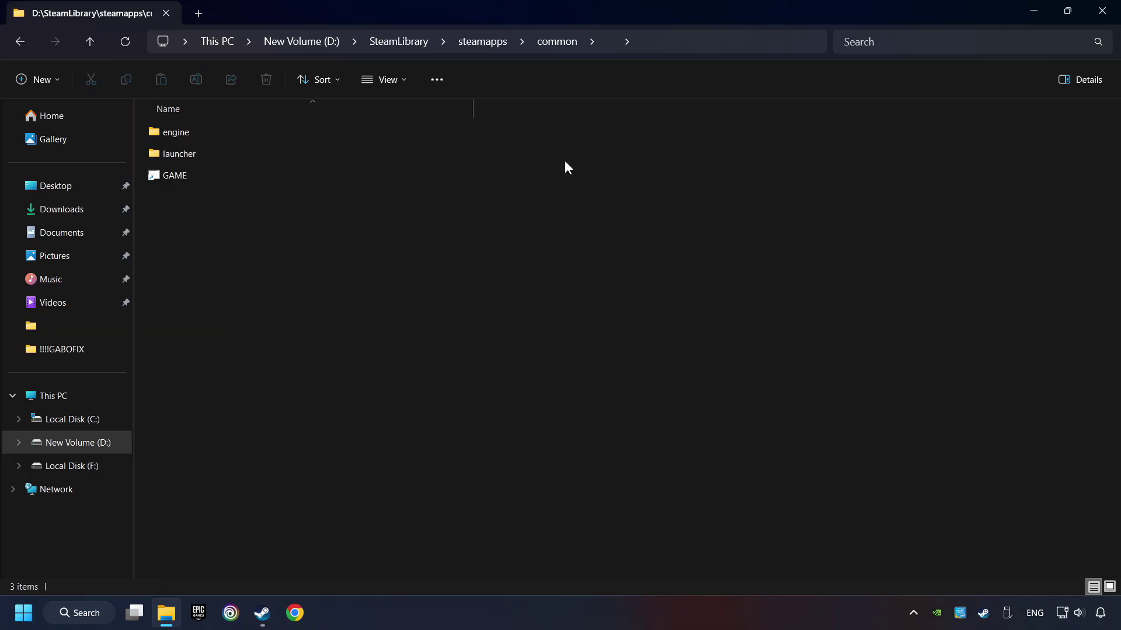
click(350, 174)
right_click(357, 173)
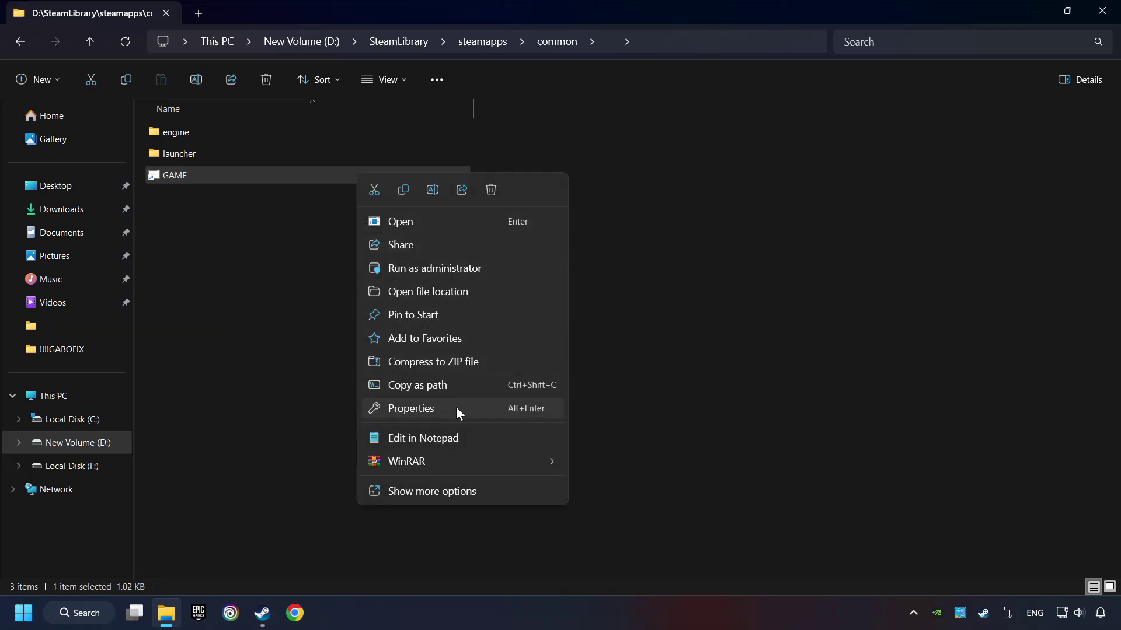
click(378, 409)
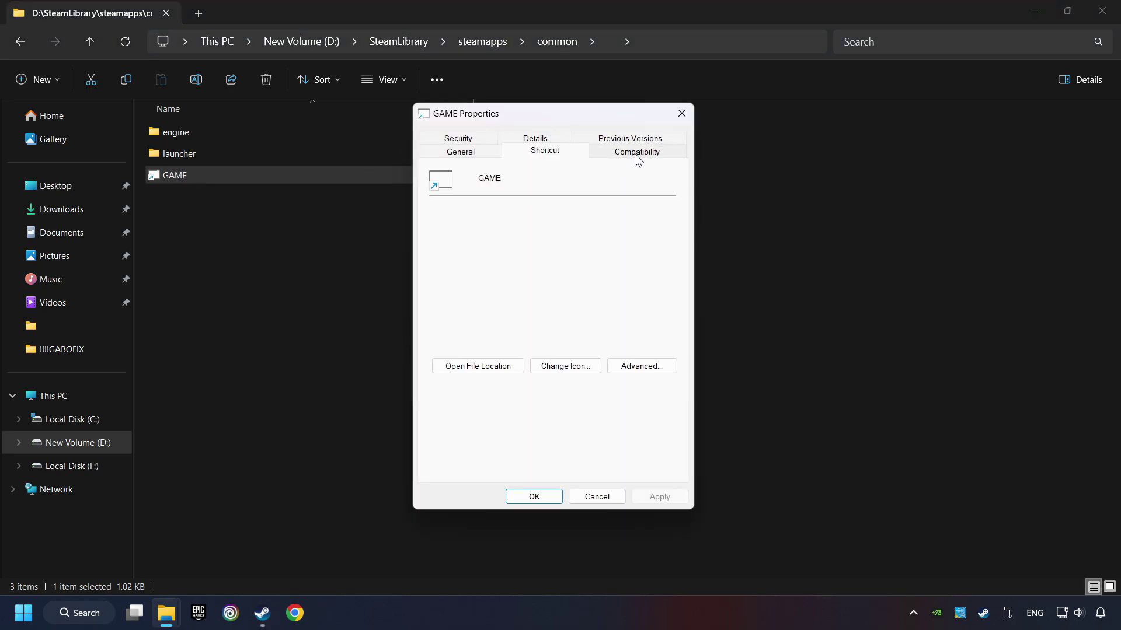
click(659, 153)
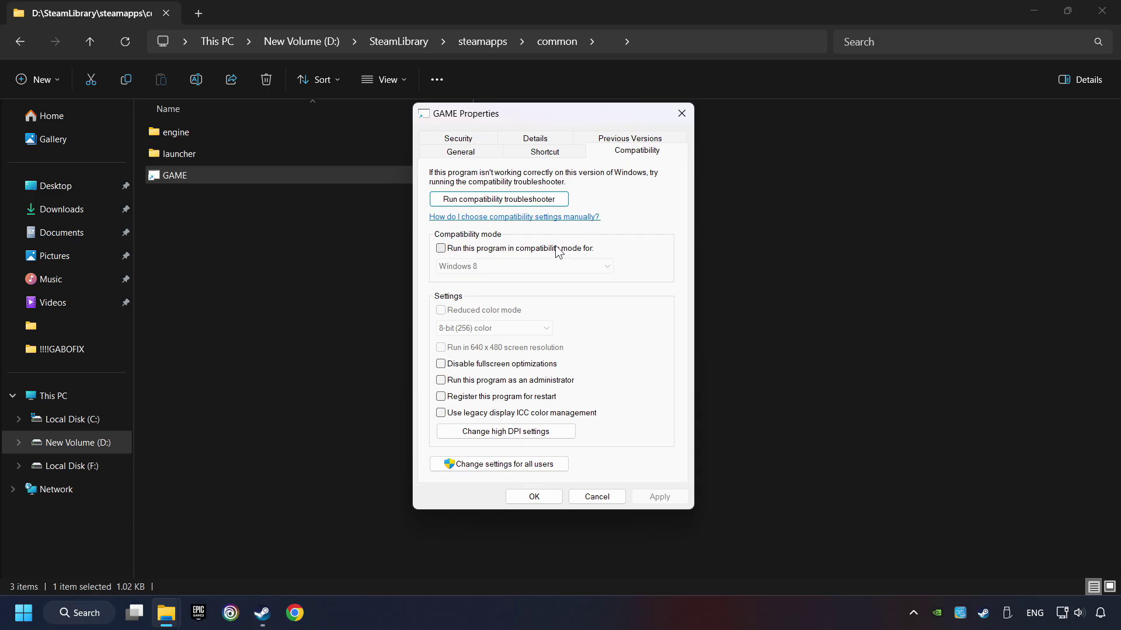
Enable Windows 8 compatibility mode, disable fullscreen optimizations, run as administrator, and apply
click(533, 253)
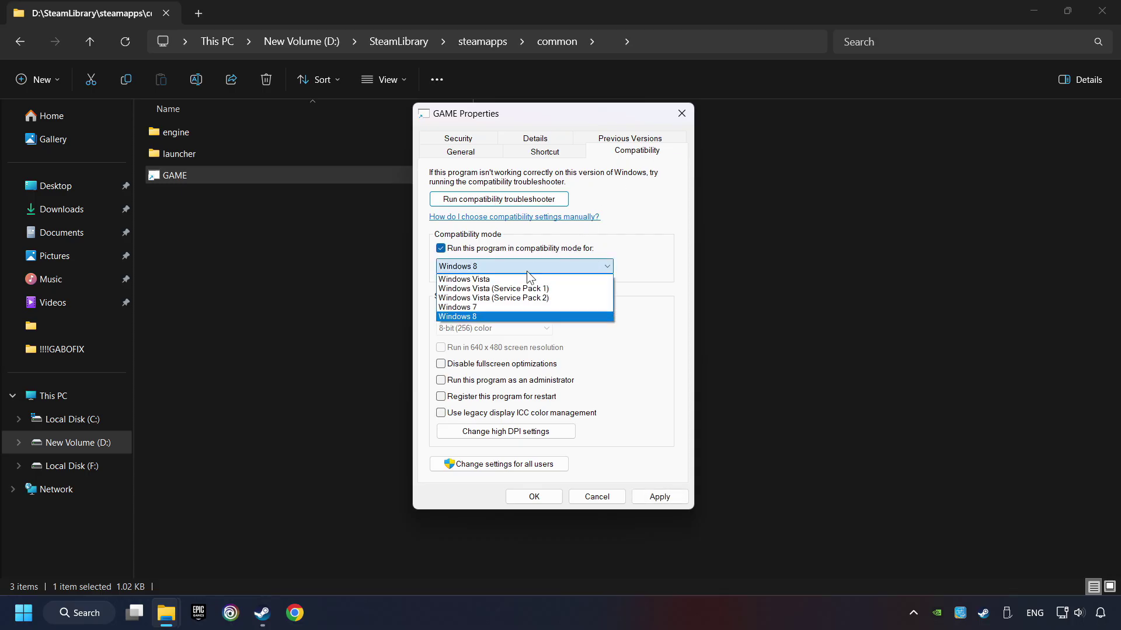
click(495, 317)
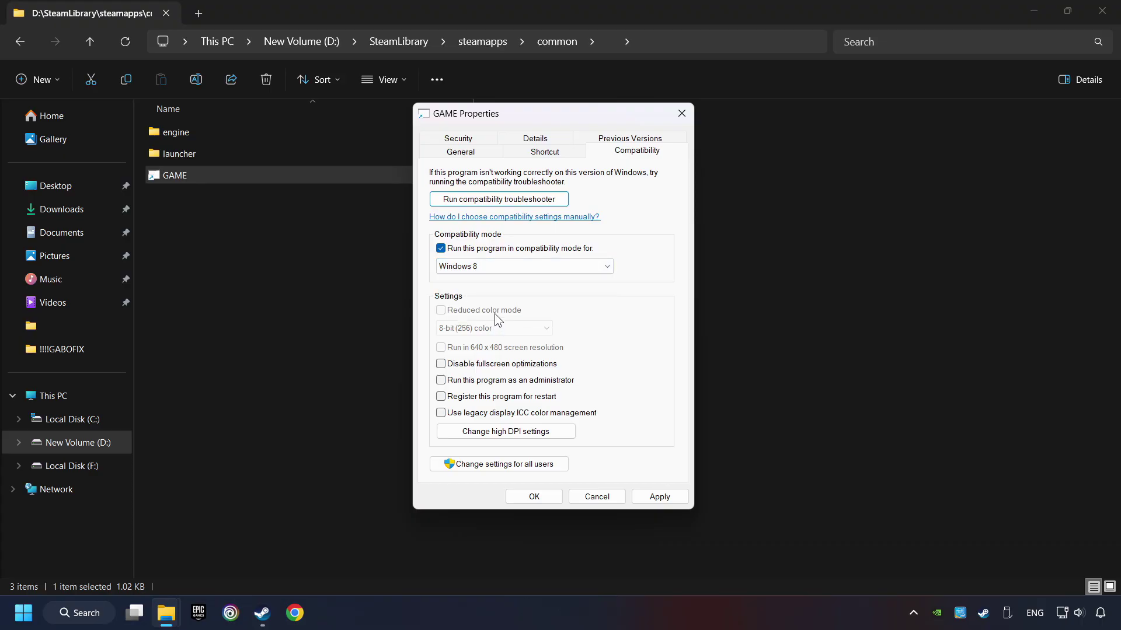
click(441, 364)
click(441, 381)
click(660, 496)
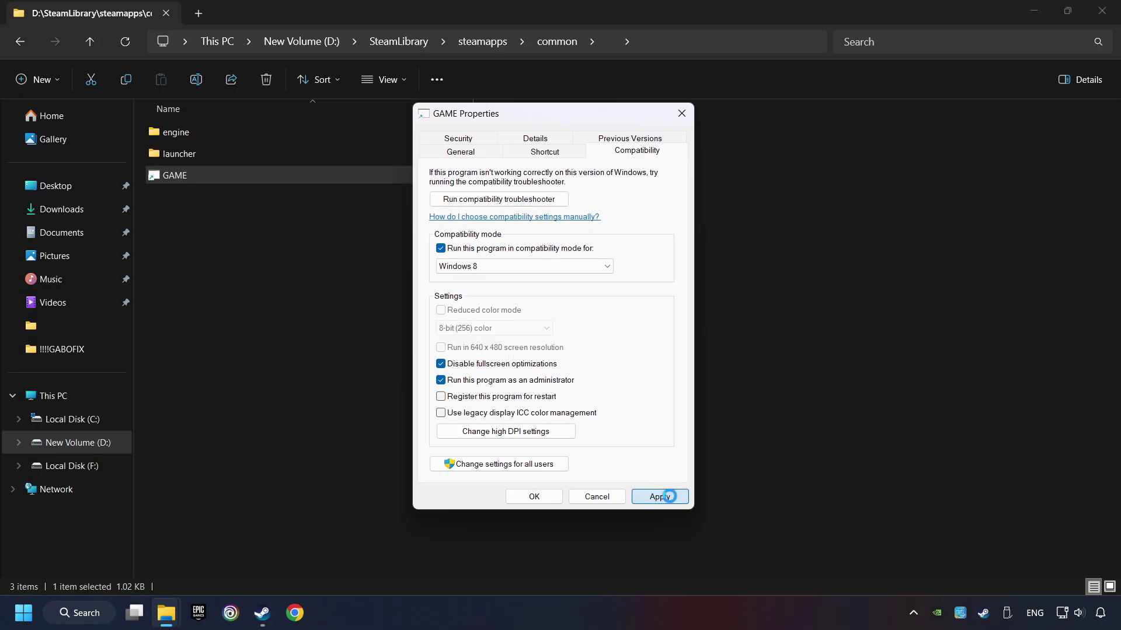
click(535, 496)
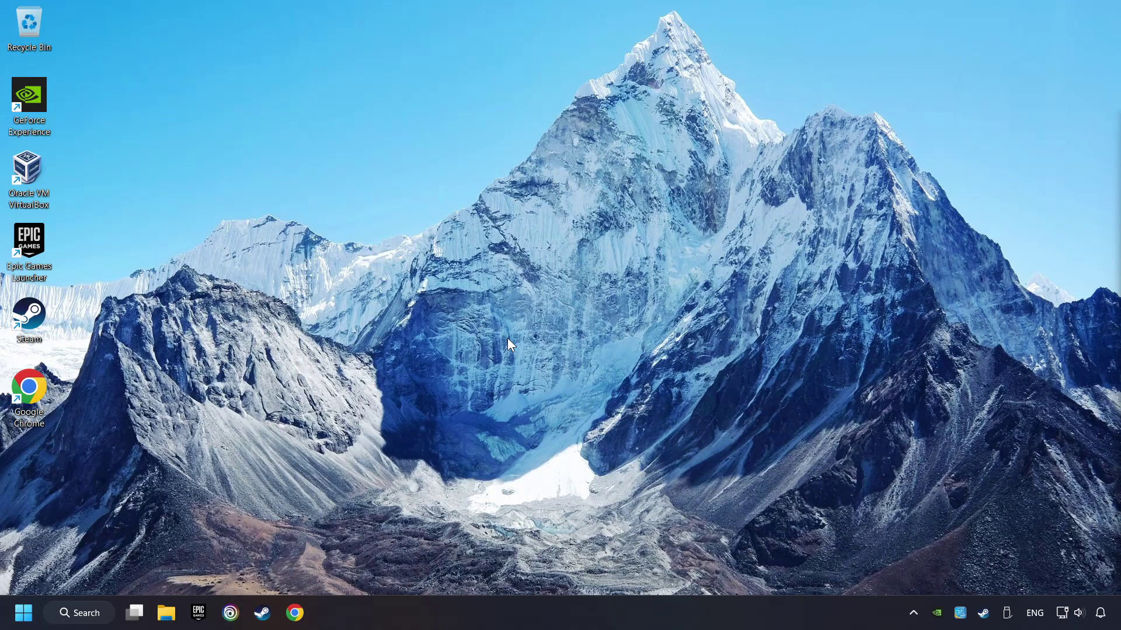
Open Chrome and load the DirectX End-User Runtime download page
click(296, 613)
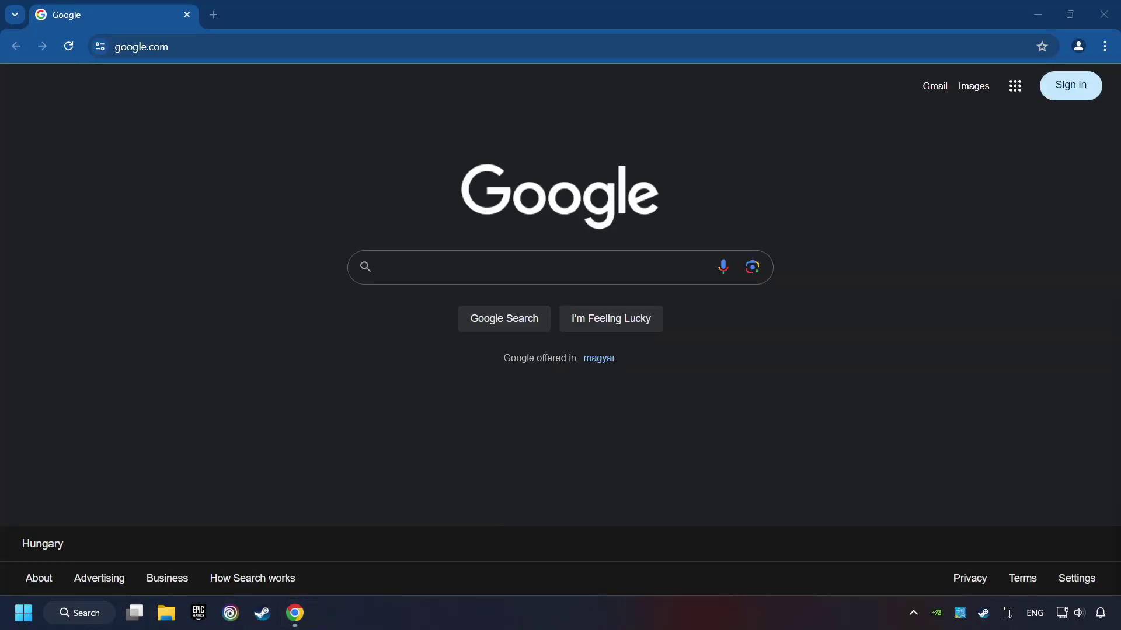
click(141, 46)
text(https://www.microsoft.com/en-US/download/details.aspx?id=35)
key(Return)
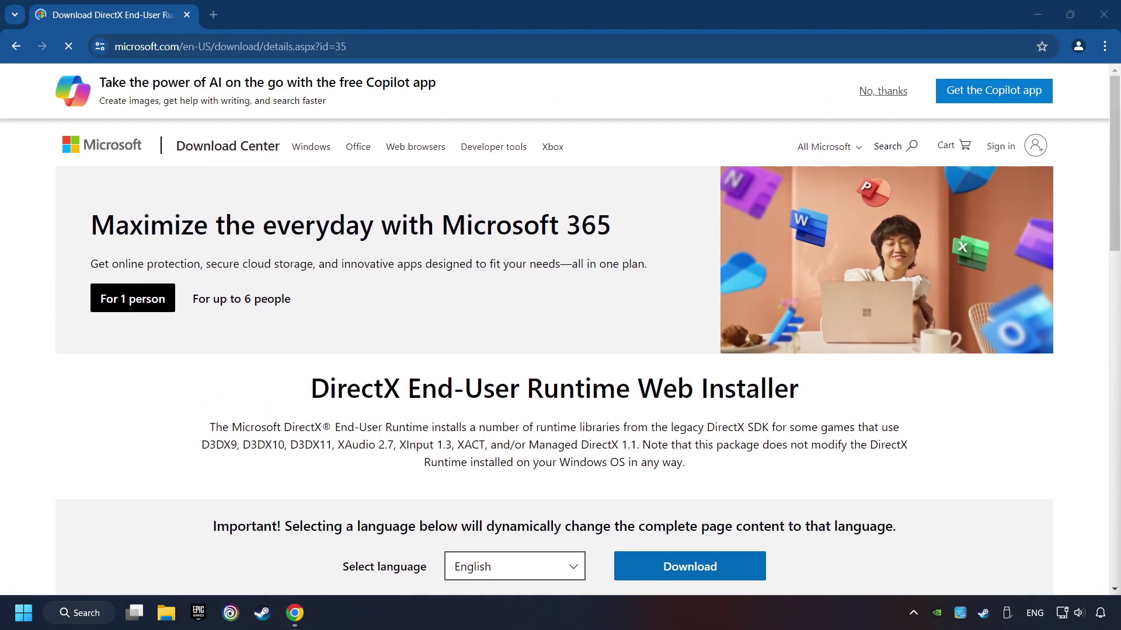
Open the Visual C++ Redistributable page in a new tab, then download dxwebsetup.exe
click(212, 14)
text(https://learn.microsoft.com/en-us/cpp/windows/latest-supported-vc-redist?view=msvc-160)
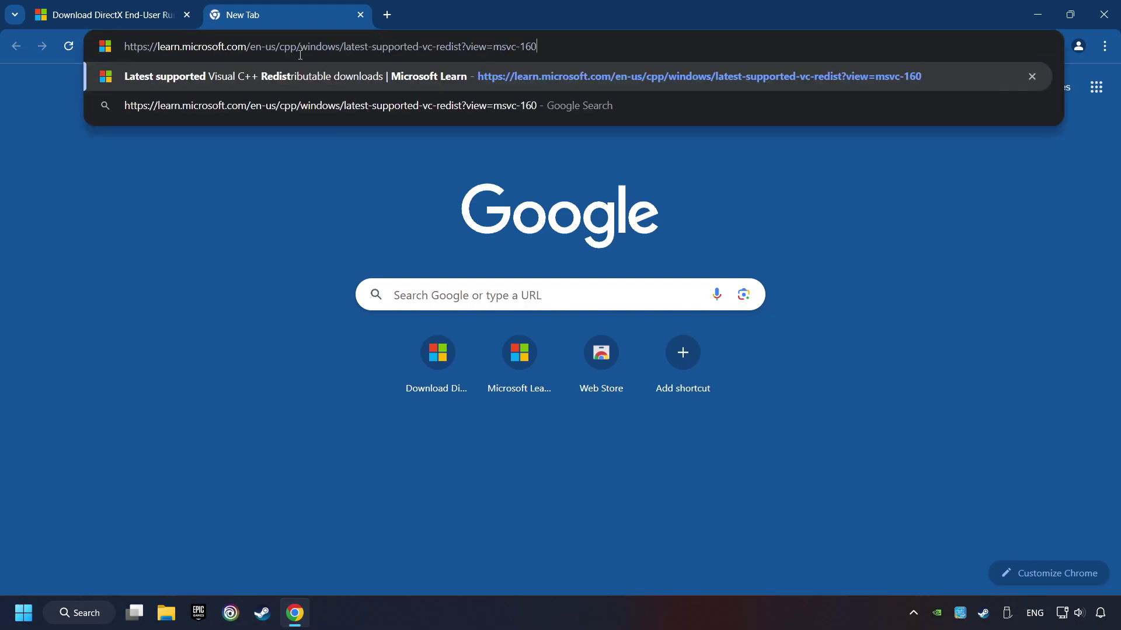
key(Return)
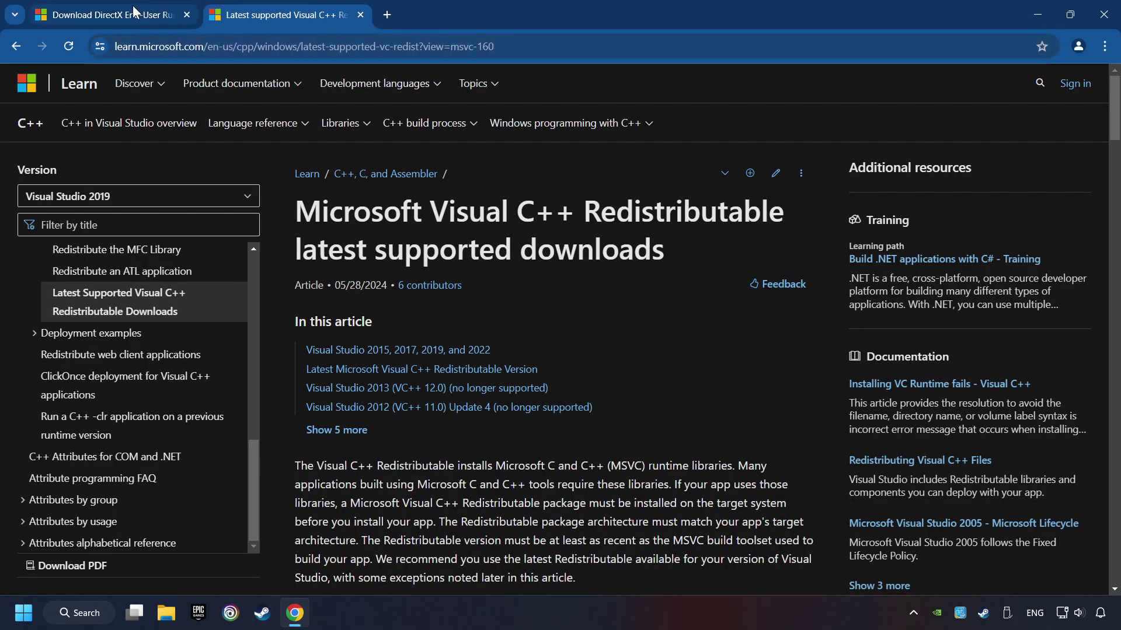
click(134, 12)
scroll(335, 304, down, 1)
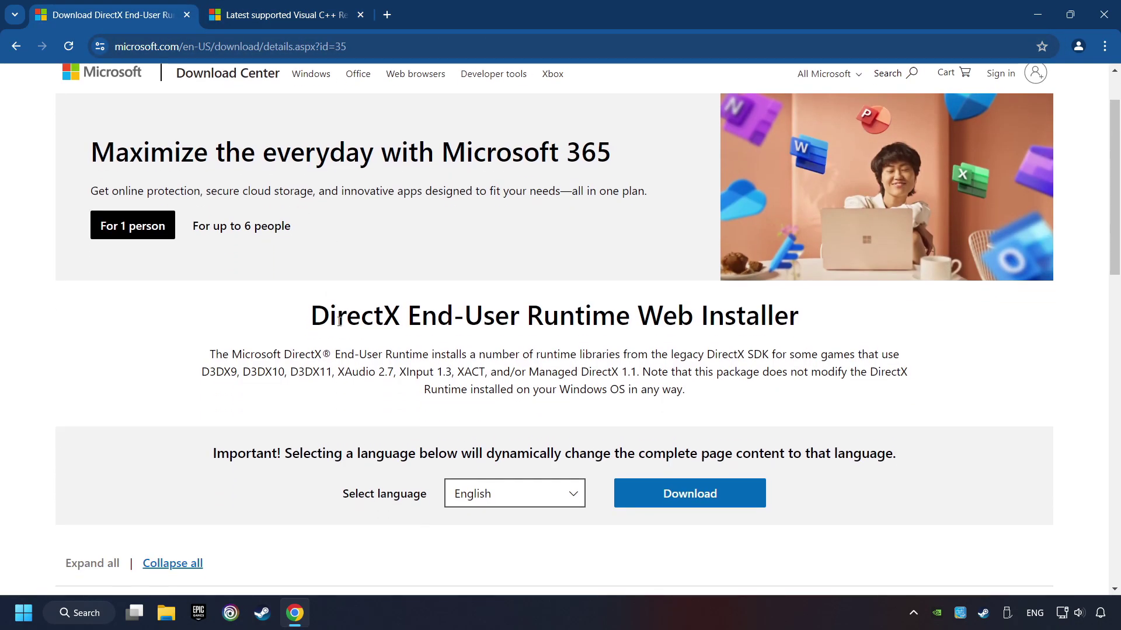
scroll(311, 320, down, 1)
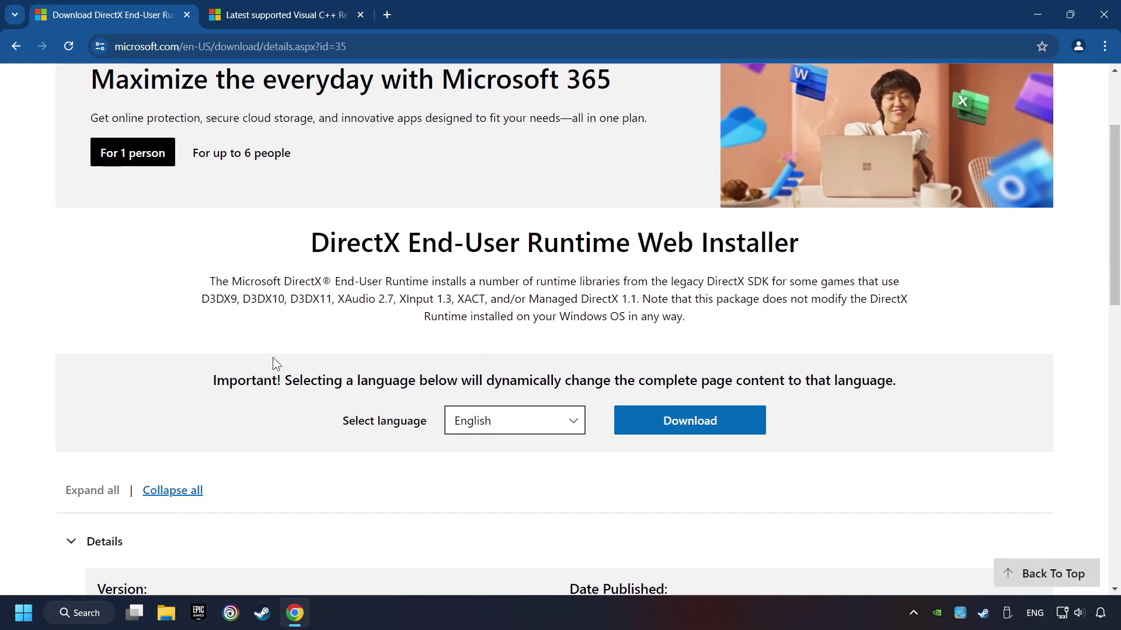
click(689, 420)
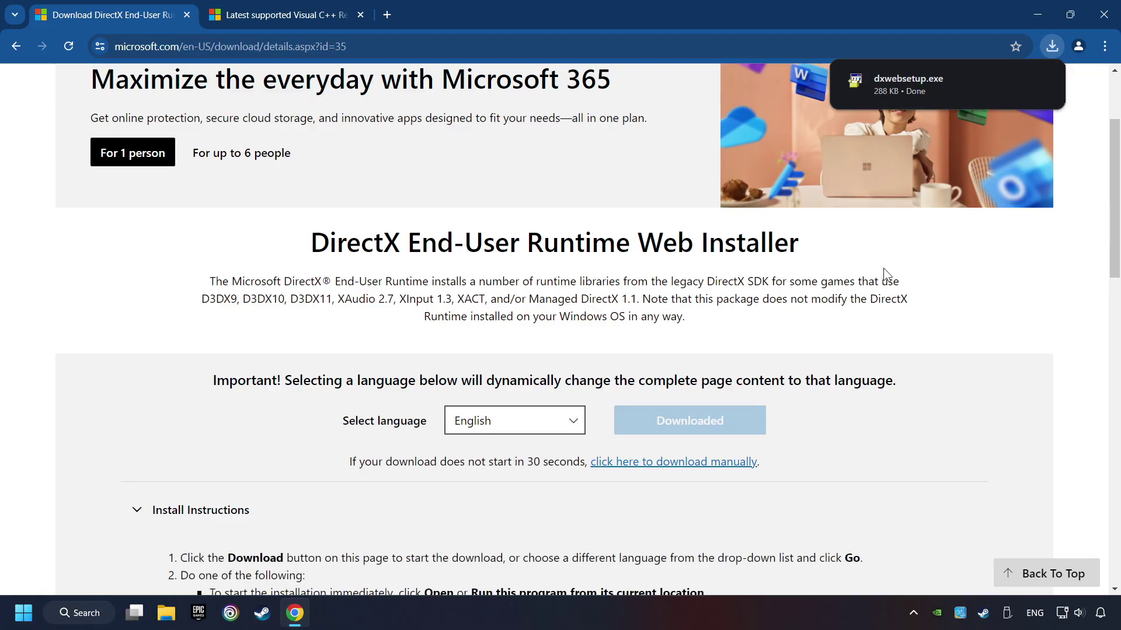
Run dxwebsetup.exe, accept the license, decline the Bing Bar, and finish DirectX setup
click(908, 84)
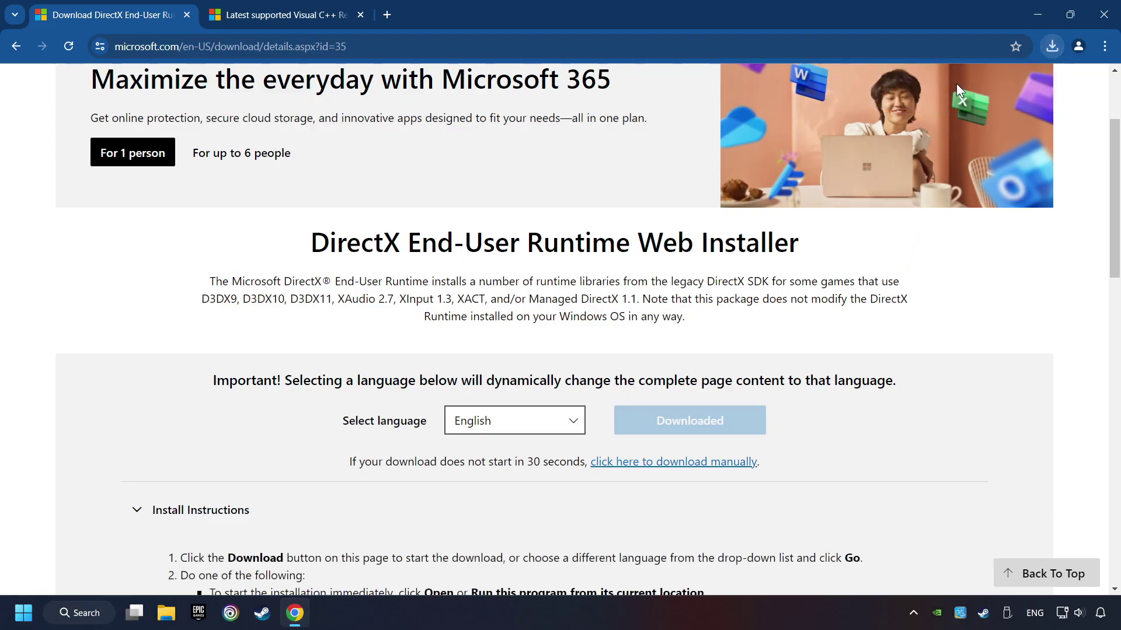
drag(371, 105, 648, 188)
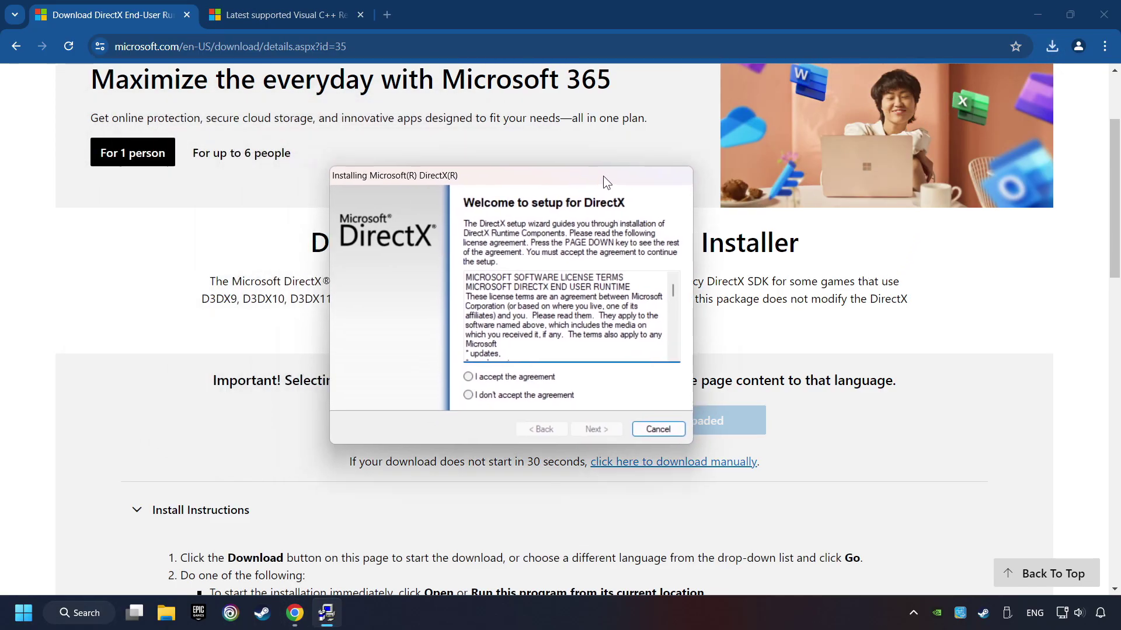
scroll(714, 333, down, 5)
scroll(683, 368, up, 5)
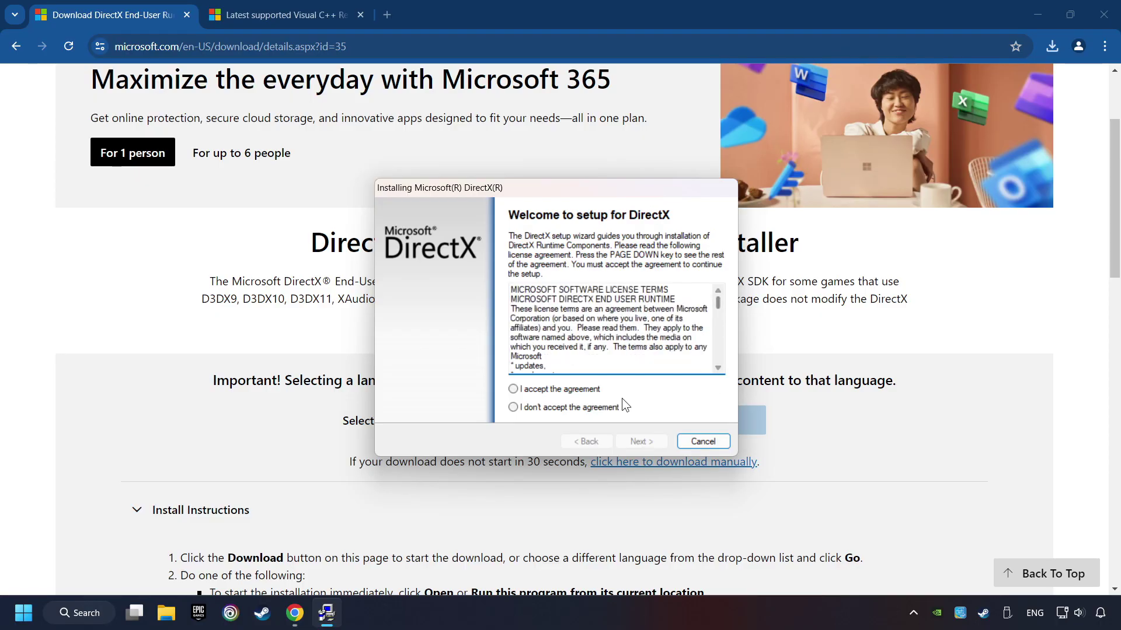
click(530, 390)
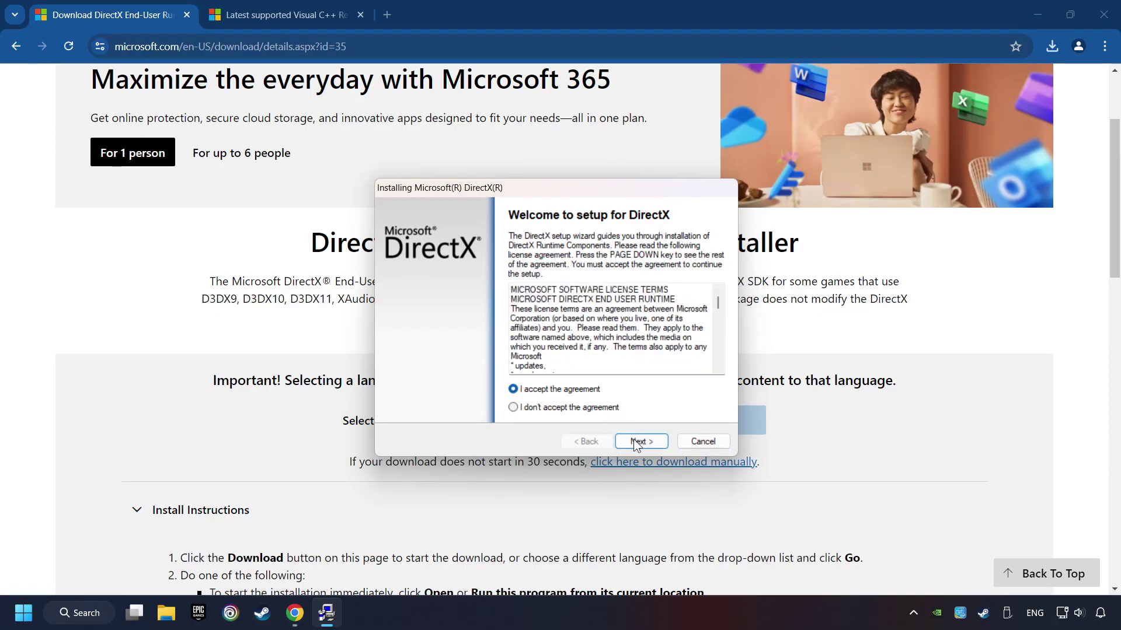
click(641, 441)
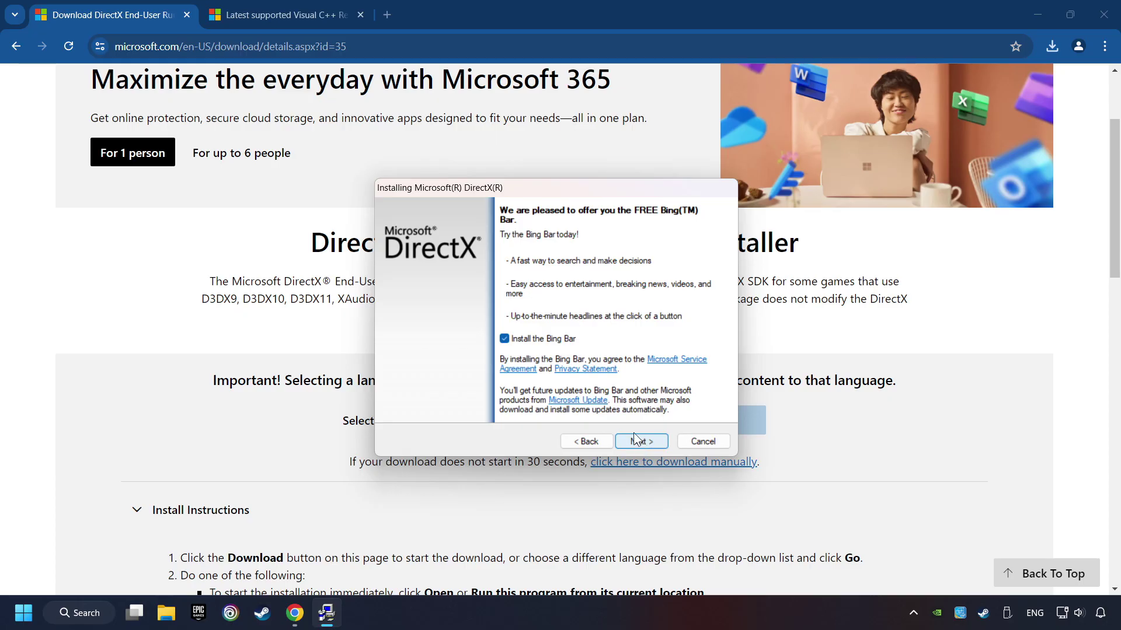
click(505, 339)
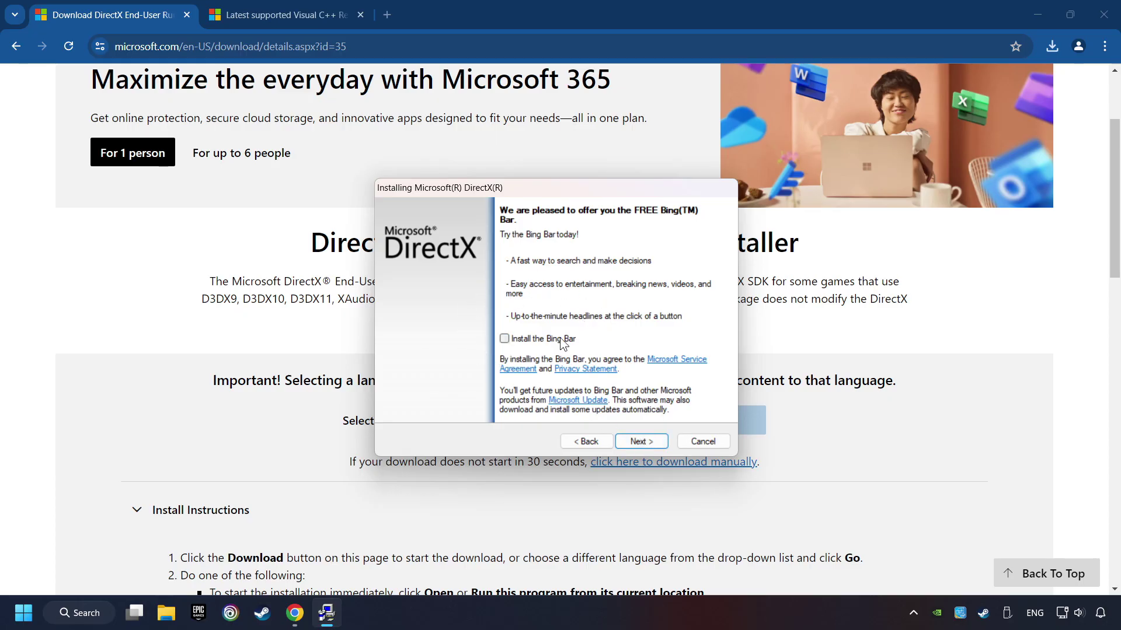
click(645, 442)
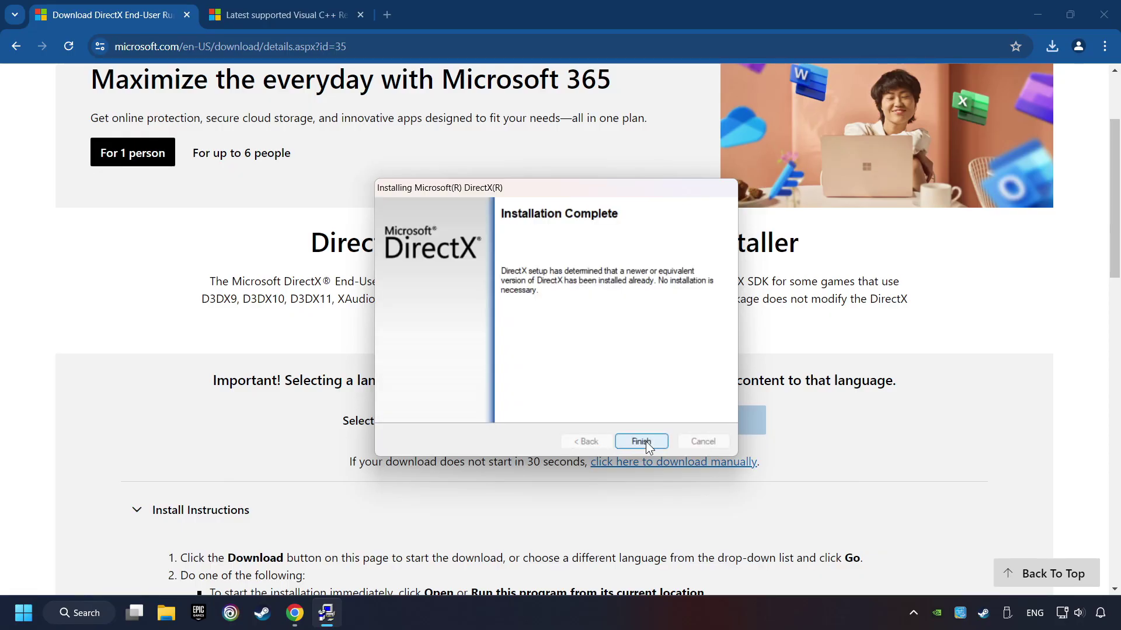
click(640, 440)
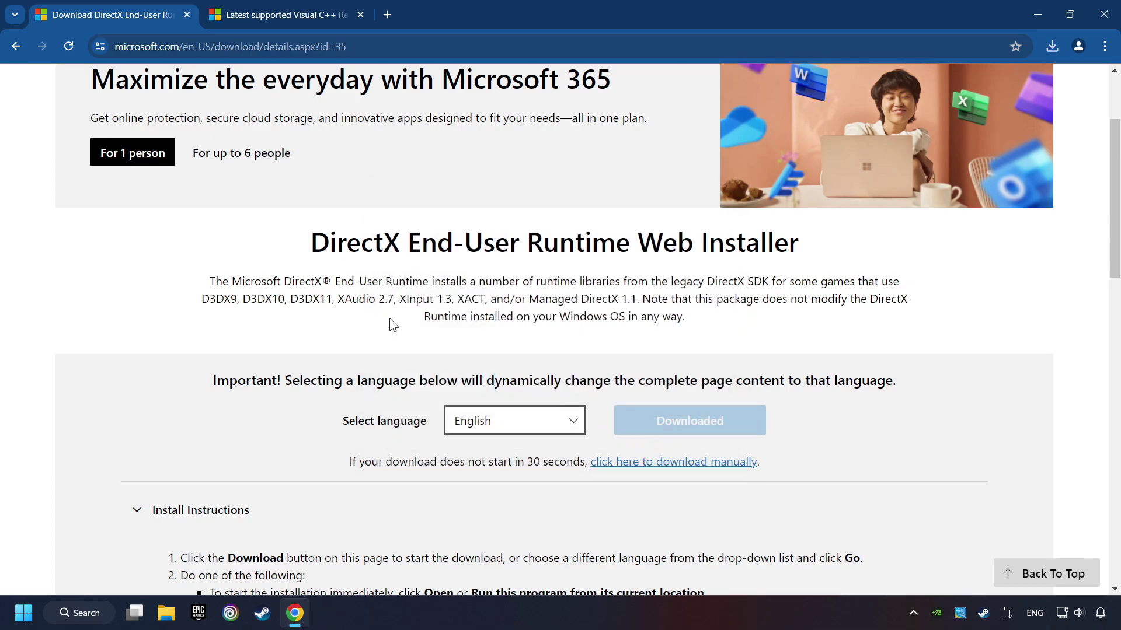
Download the ARM64 and x64 Visual C++ 2015-2022 redistributables
click(280, 14)
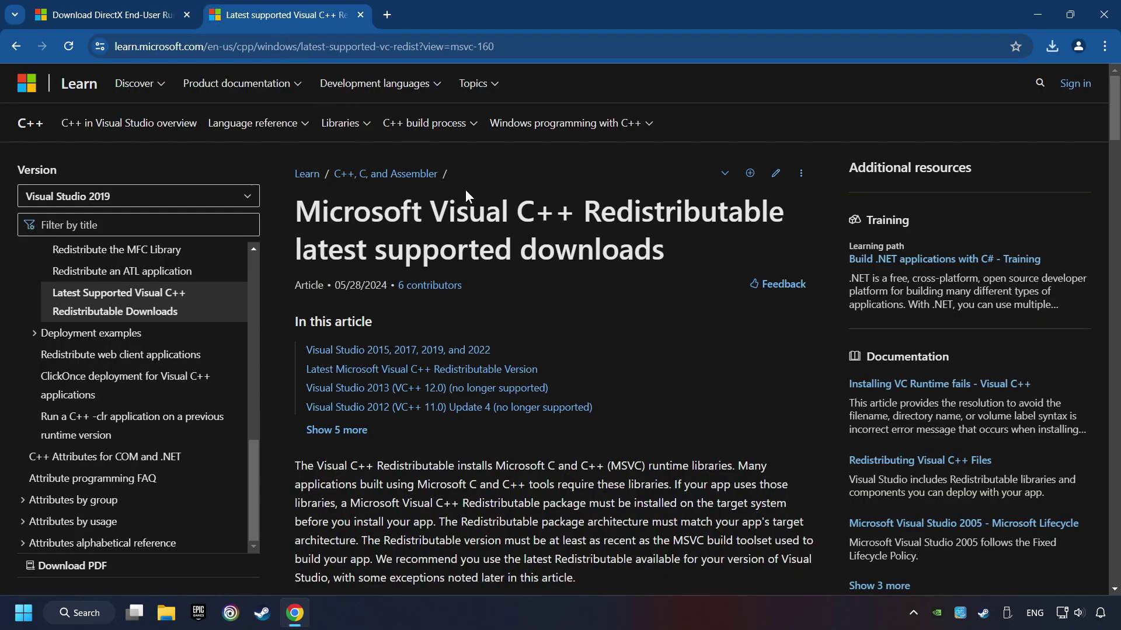
scroll(1086, 132, down, 5)
scroll(1082, 145, down, 5)
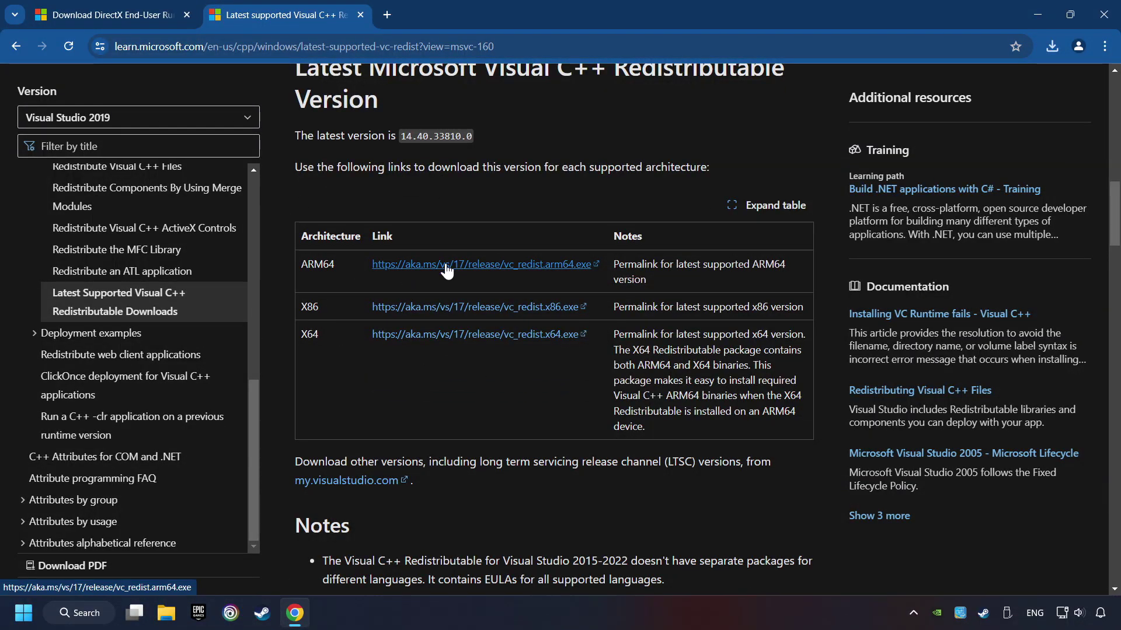
click(447, 265)
click(453, 336)
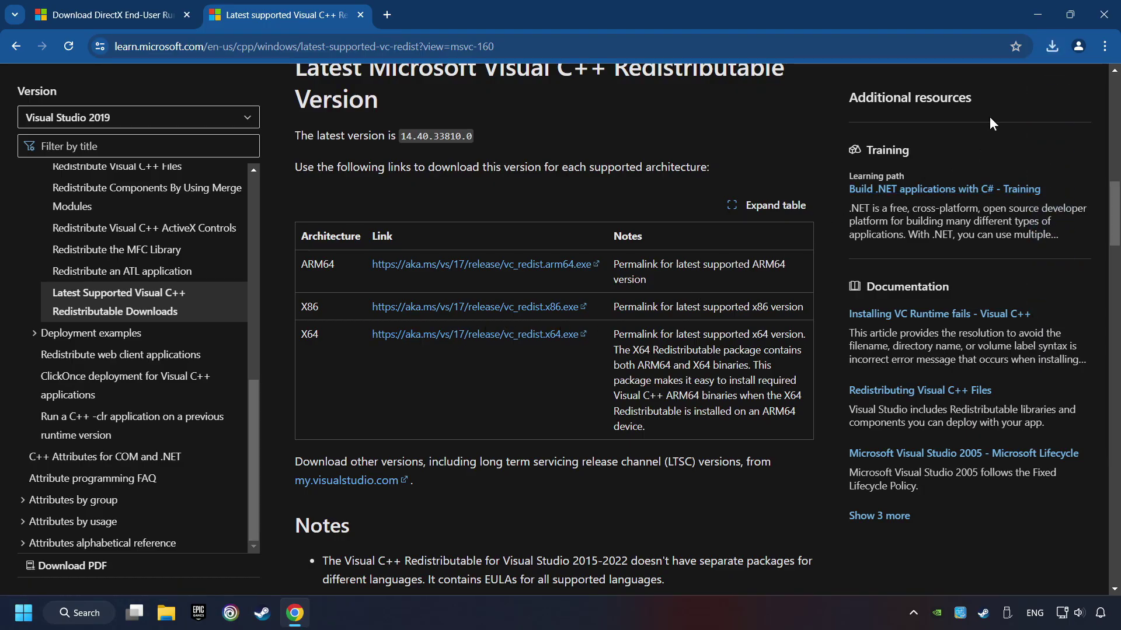
Try installing the ARM64 redistributable with the license accepted, and dismiss its failure report
click(1052, 49)
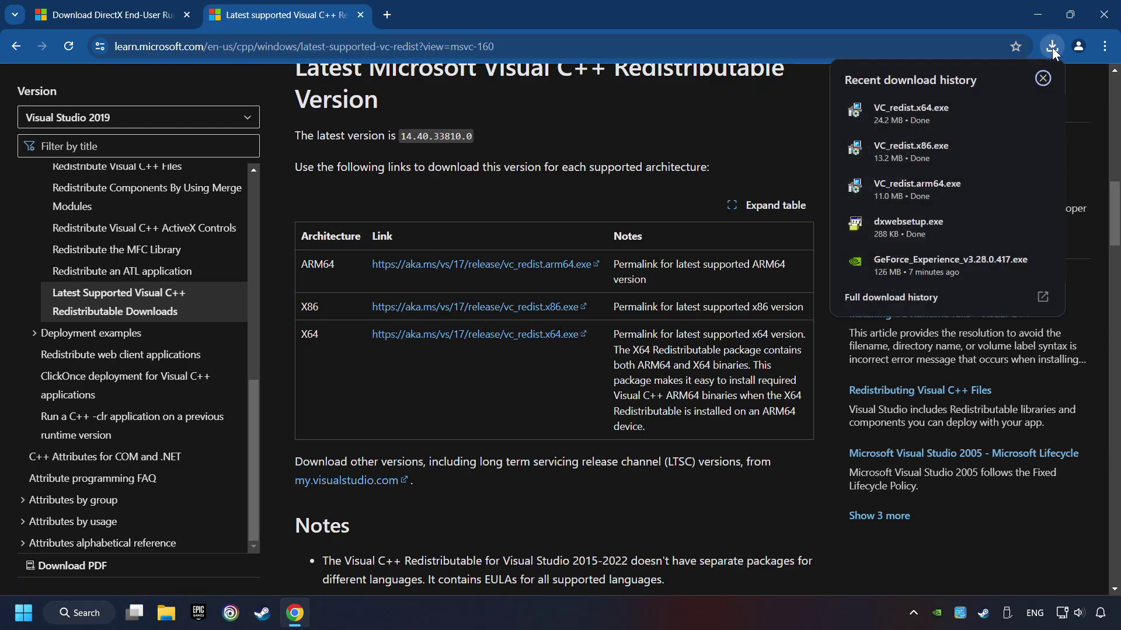
click(935, 183)
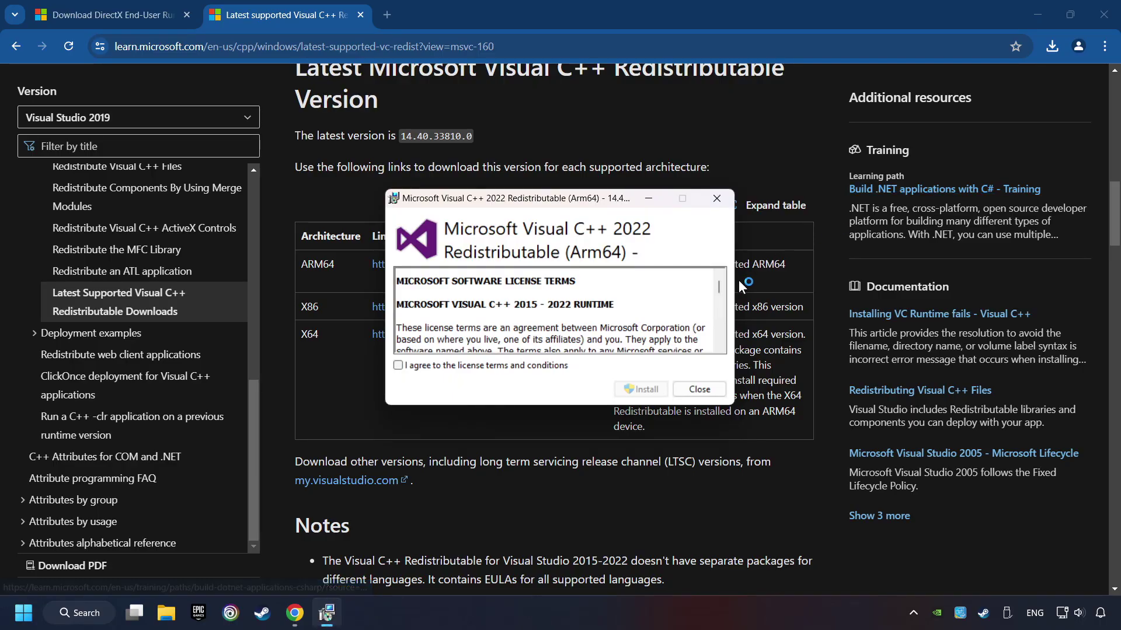
drag(721, 289, 721, 346)
click(398, 365)
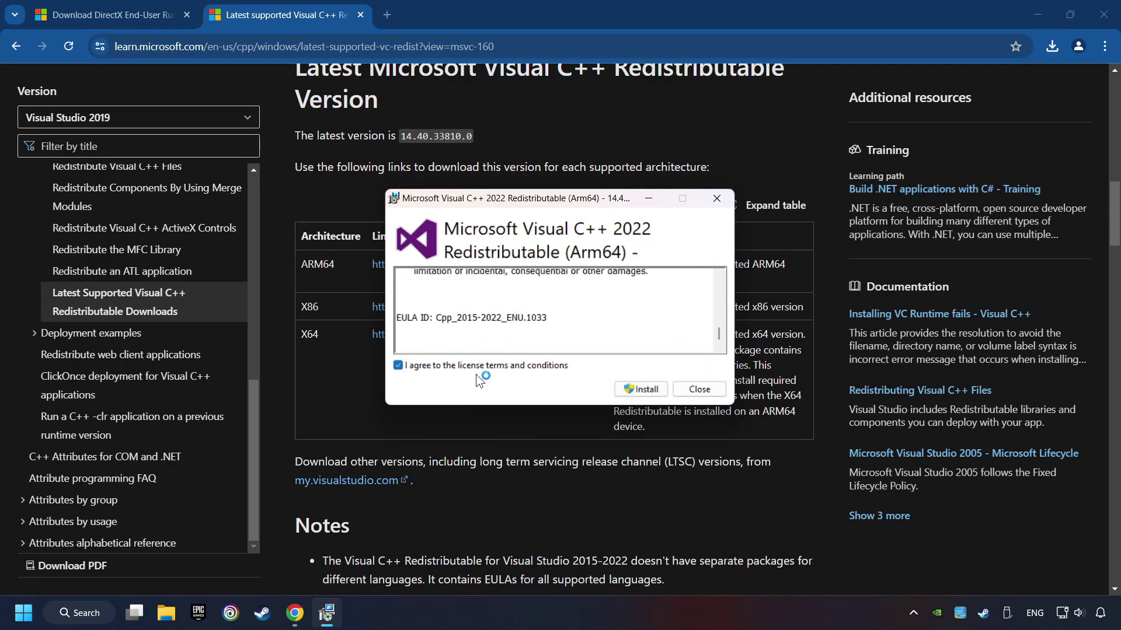
click(646, 388)
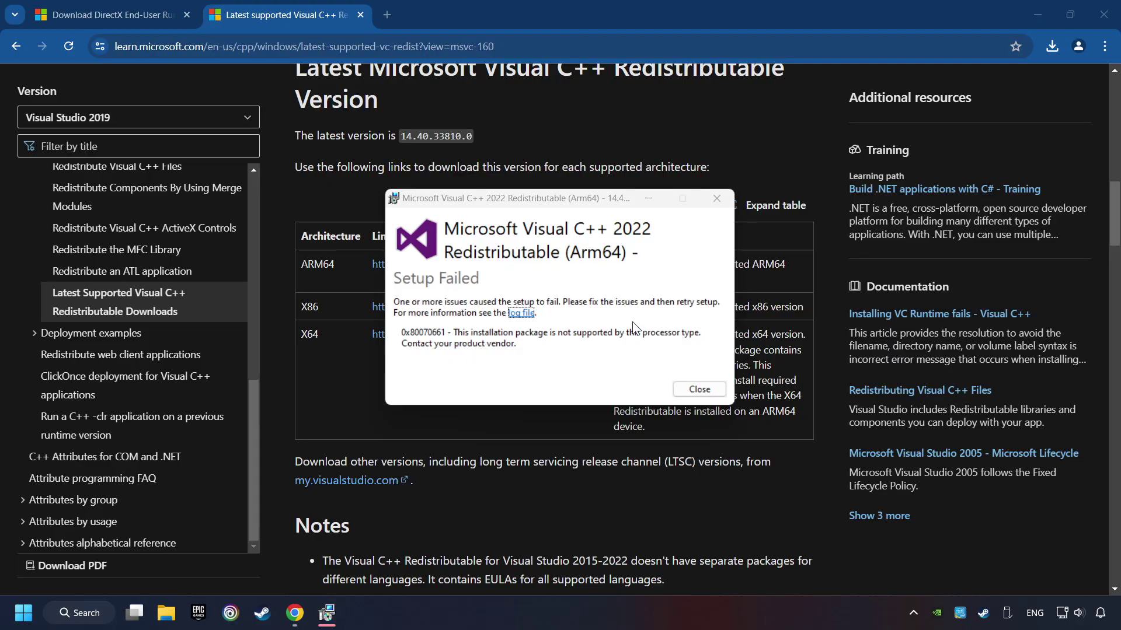
click(699, 389)
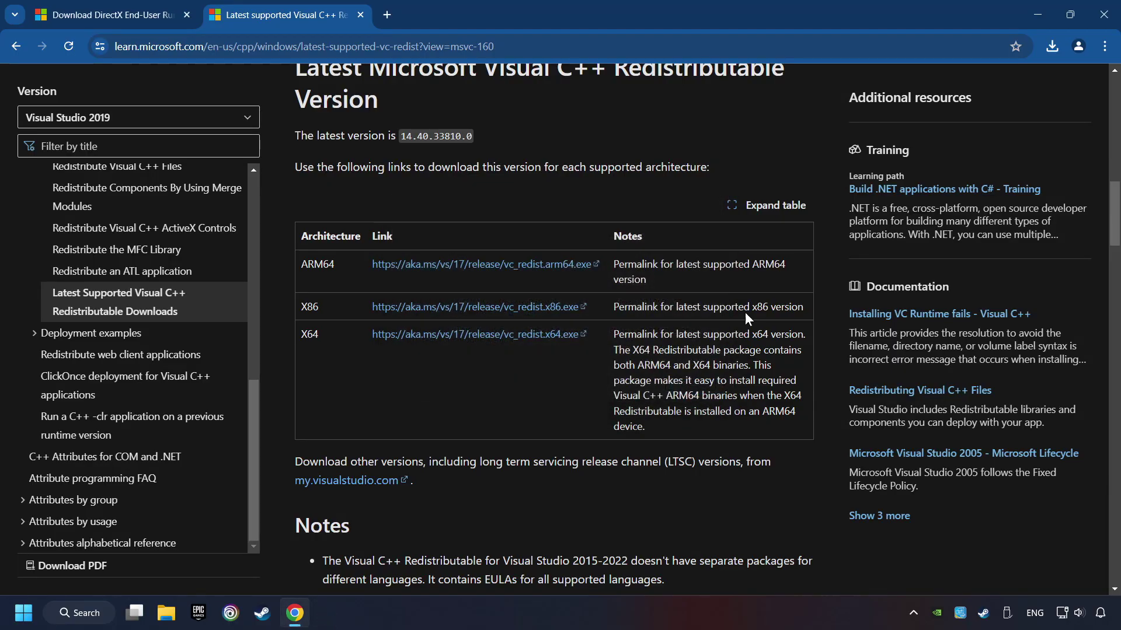
Install the x86 redistributable, then start installing the x64 redistributable
click(1051, 45)
click(910, 145)
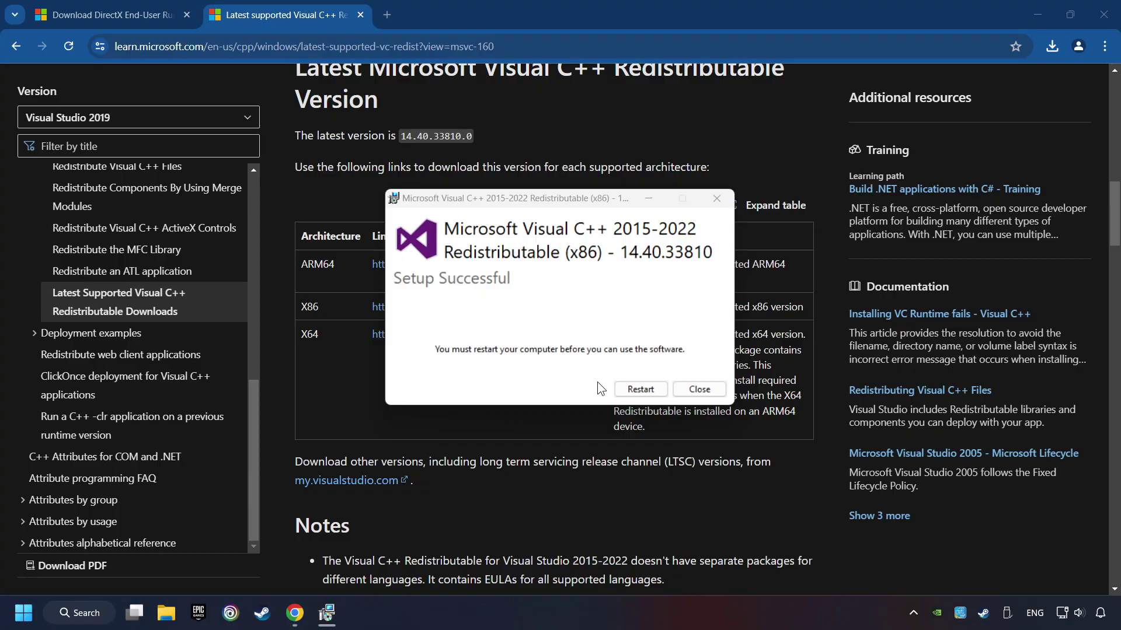
click(699, 389)
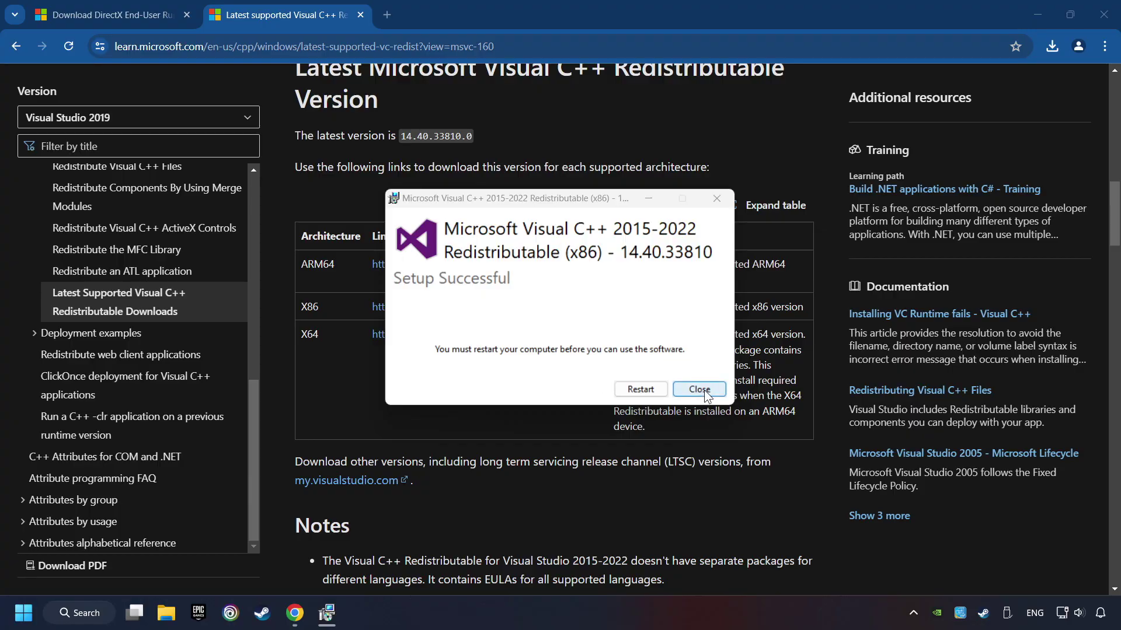
click(1052, 47)
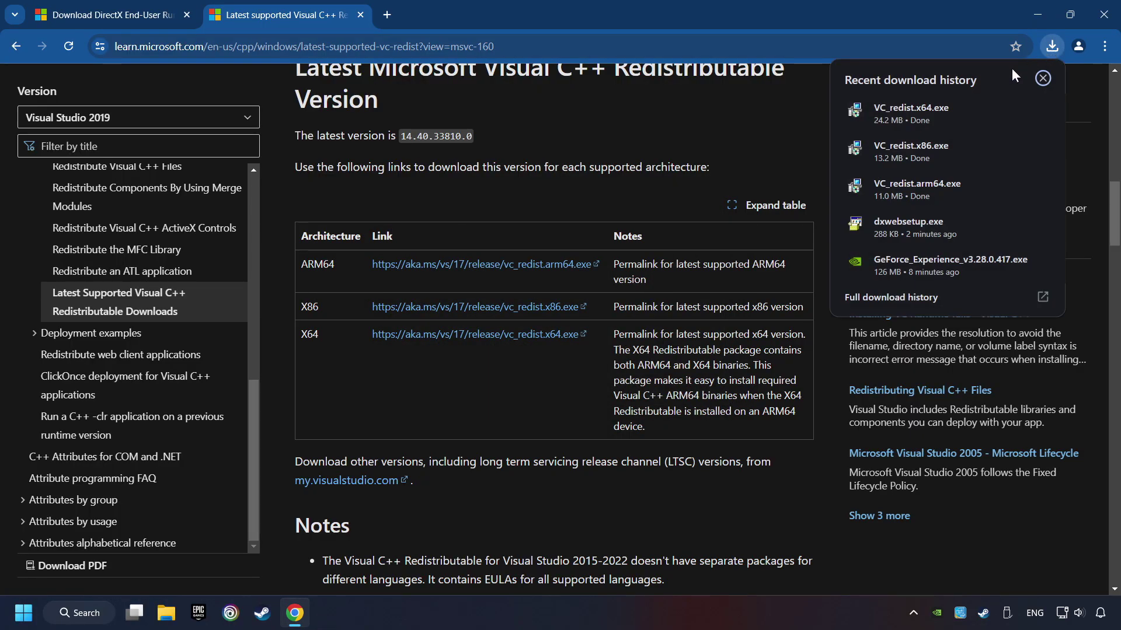
click(957, 105)
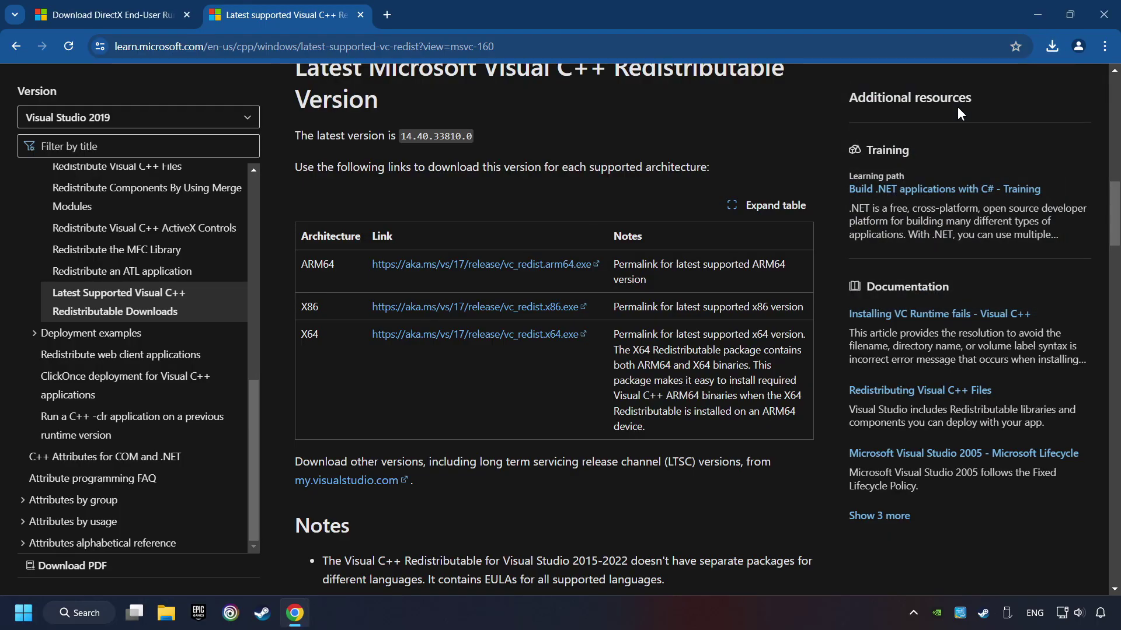
click(587, 384)
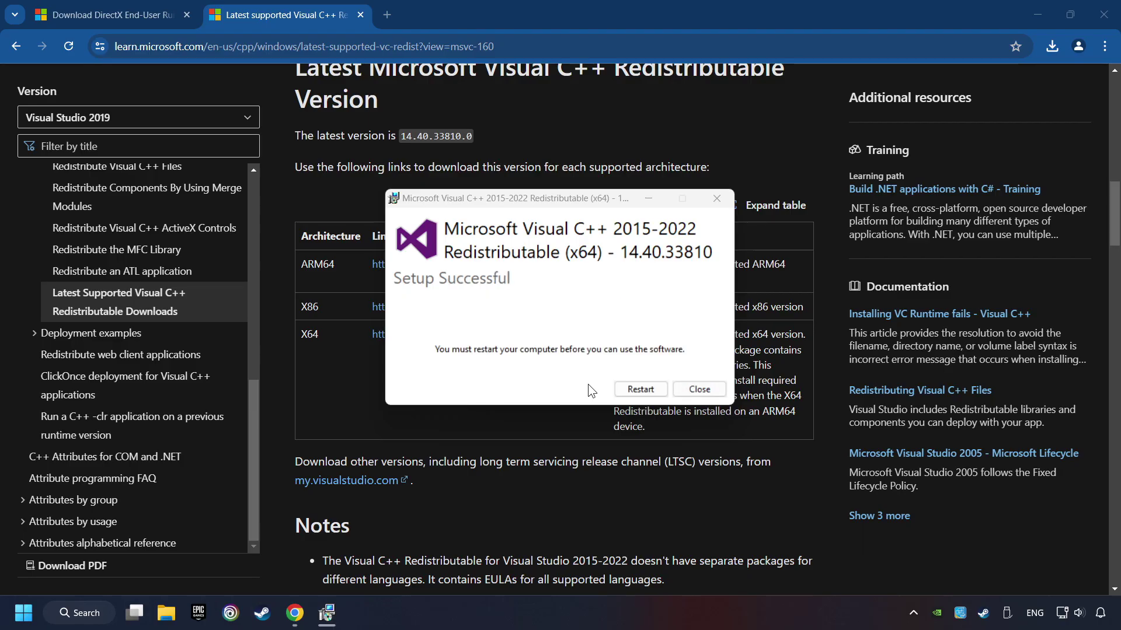
Choose Restart after setup, then confirm Windows Update is up to date and close Settings
click(640, 389)
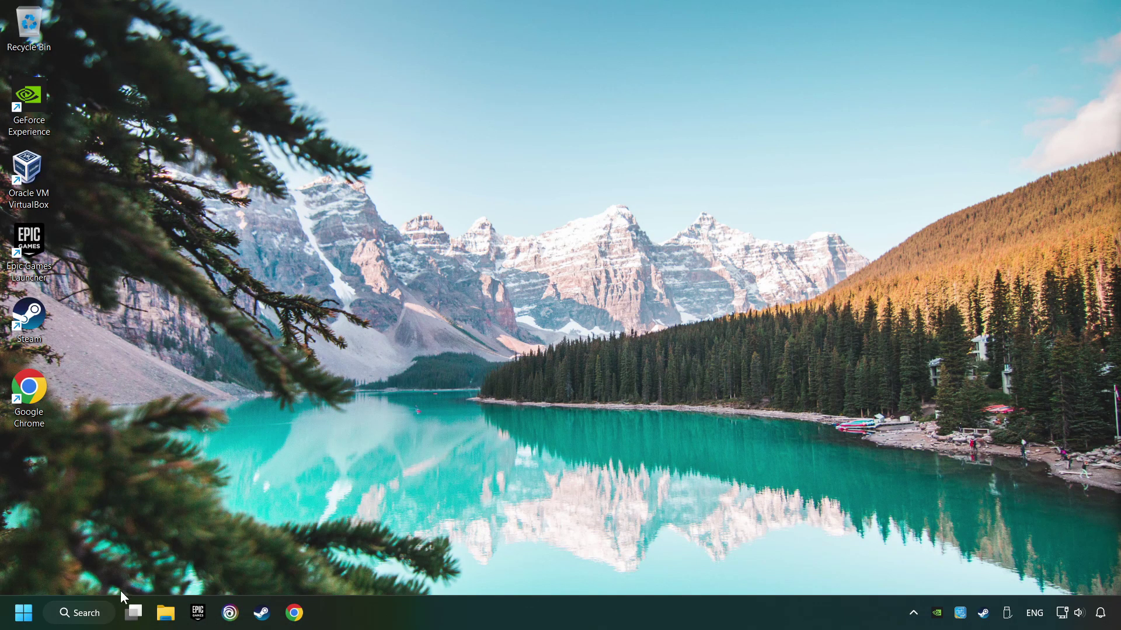
click(84, 612)
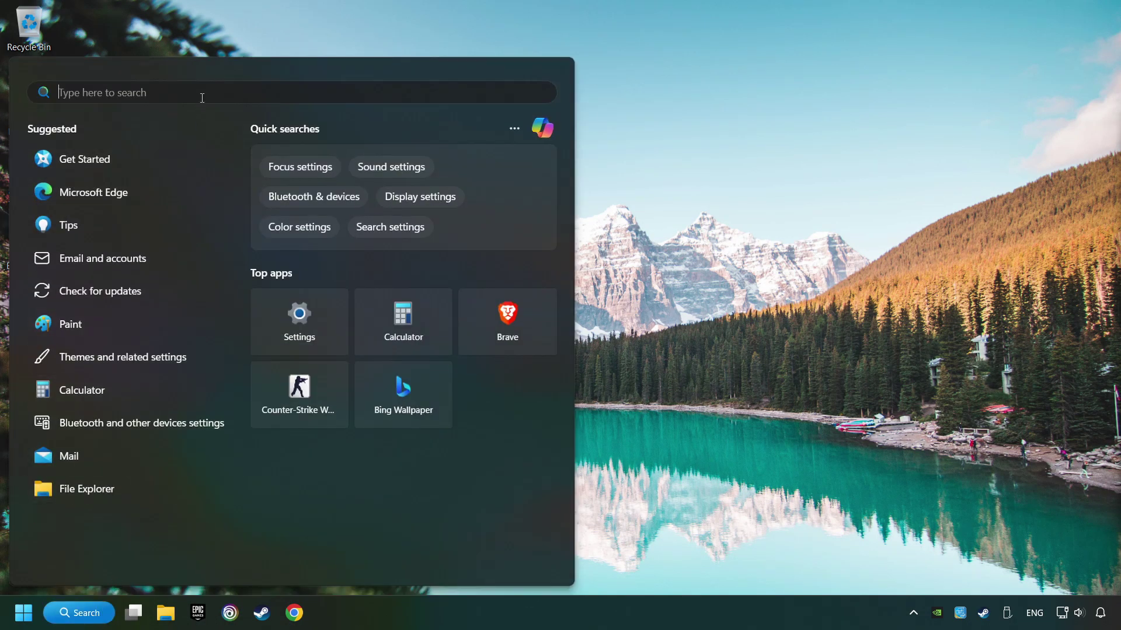
text(updates)
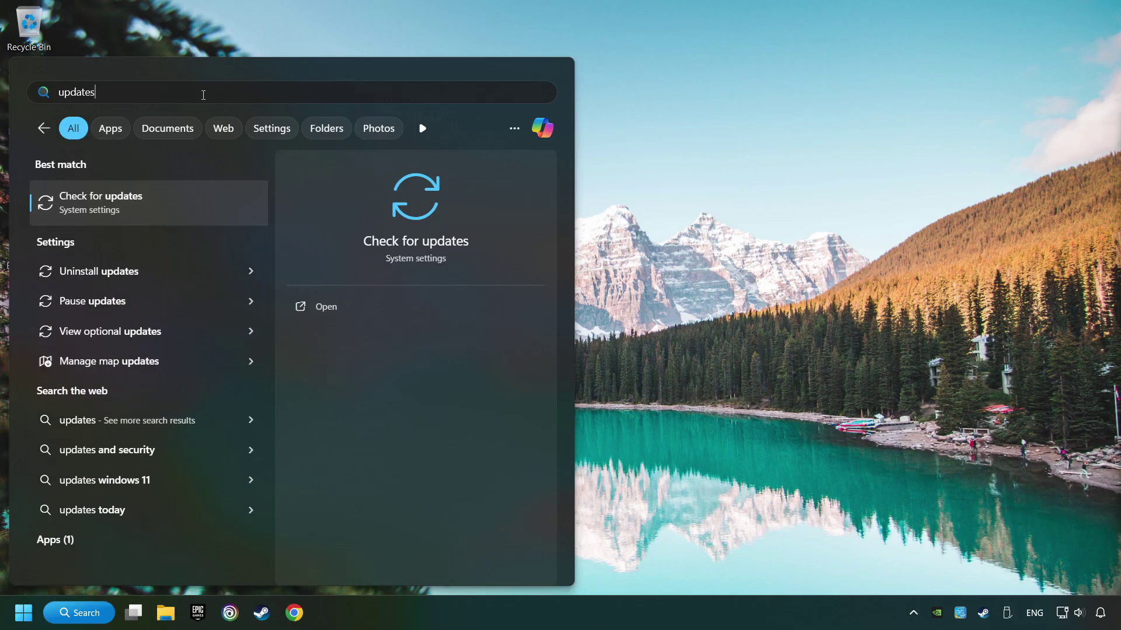
click(200, 201)
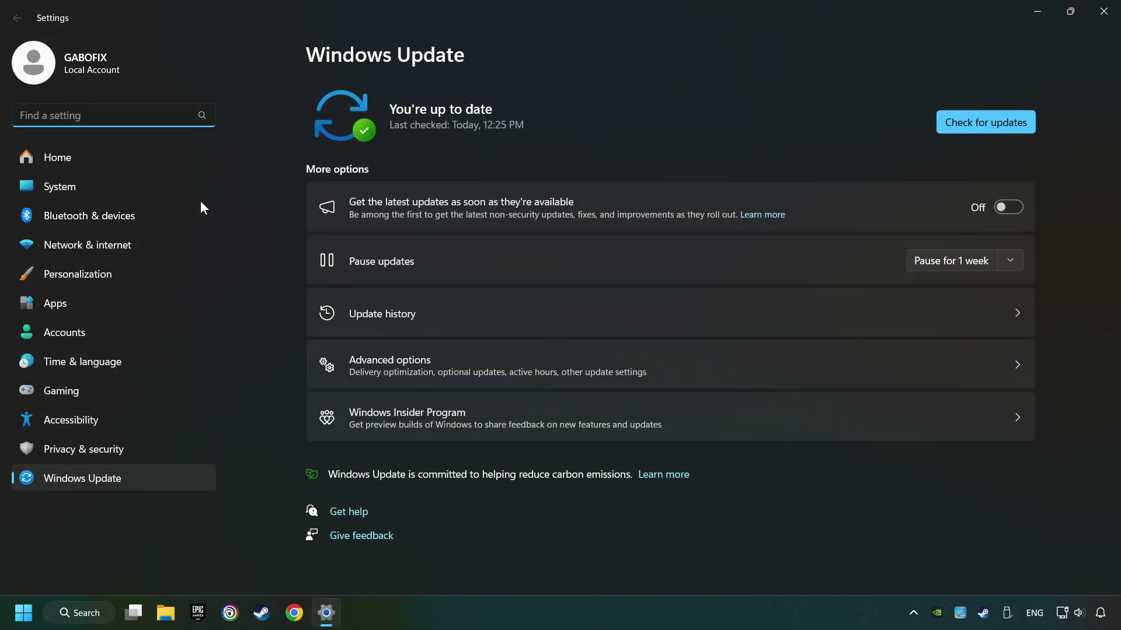
click(965, 122)
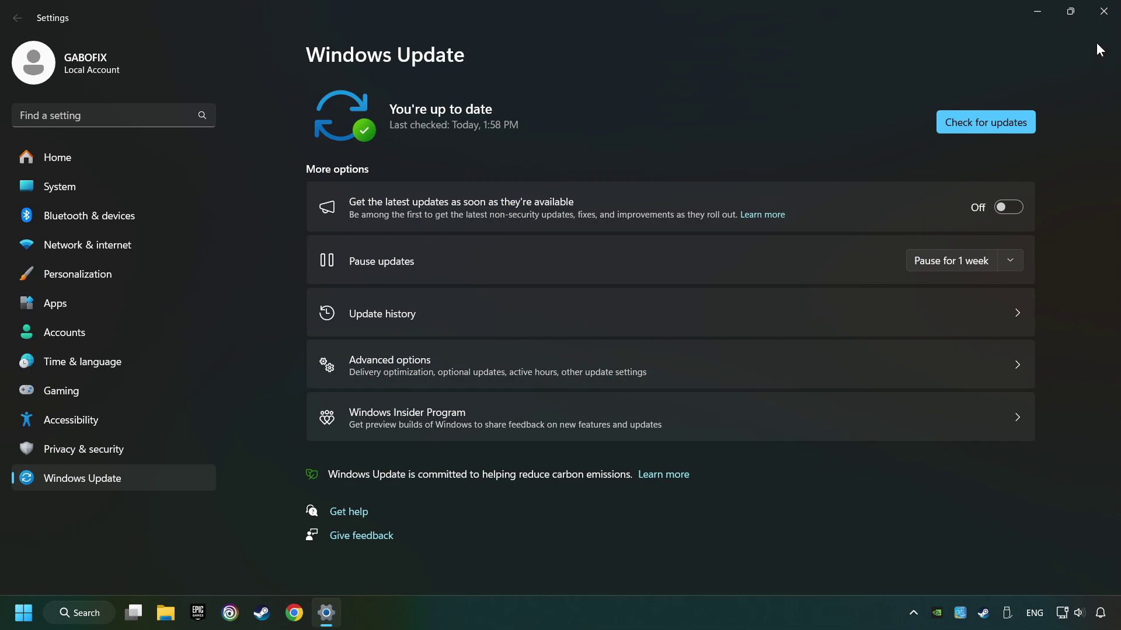
click(1103, 12)
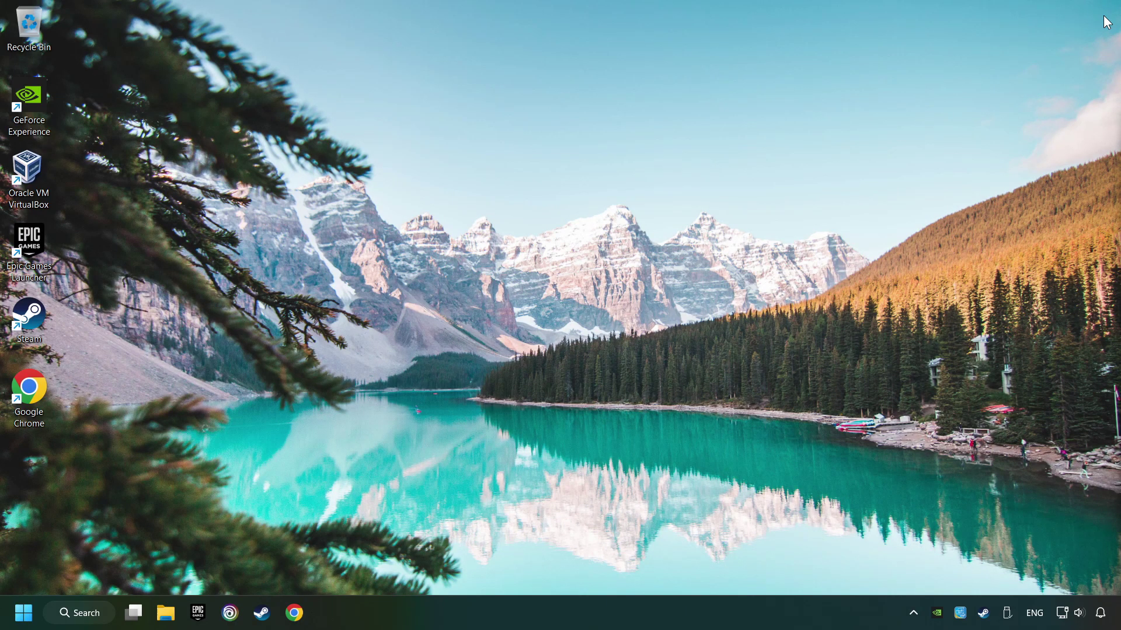
In Task Manager's Startup apps, disable Microsoft To Do and Microsoft Teams (personal)
right_click(569, 609)
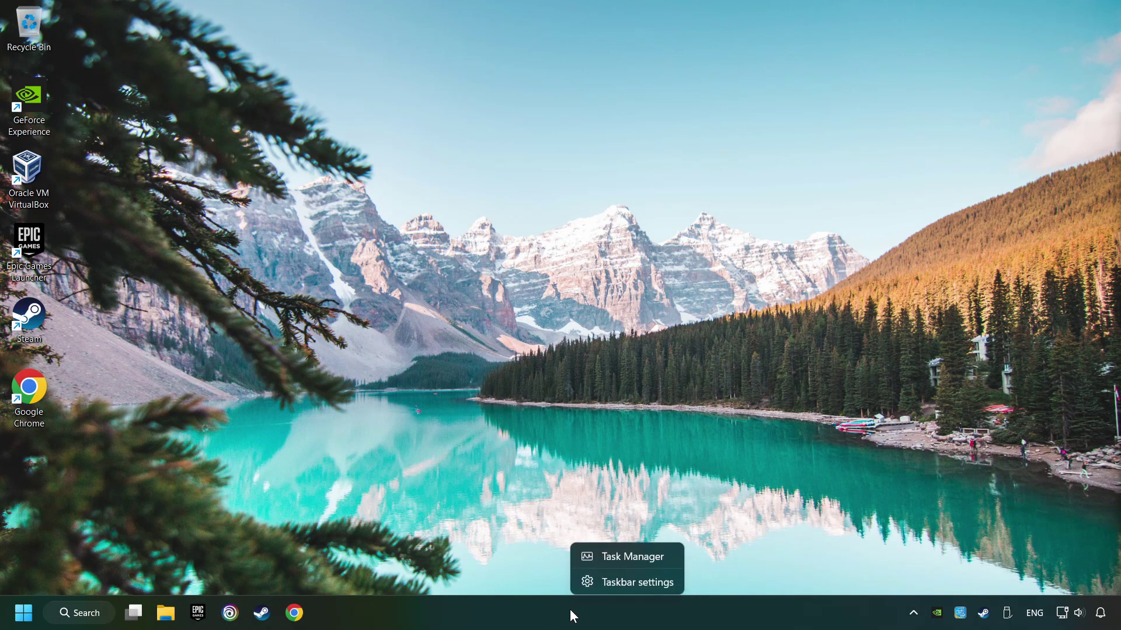
click(645, 555)
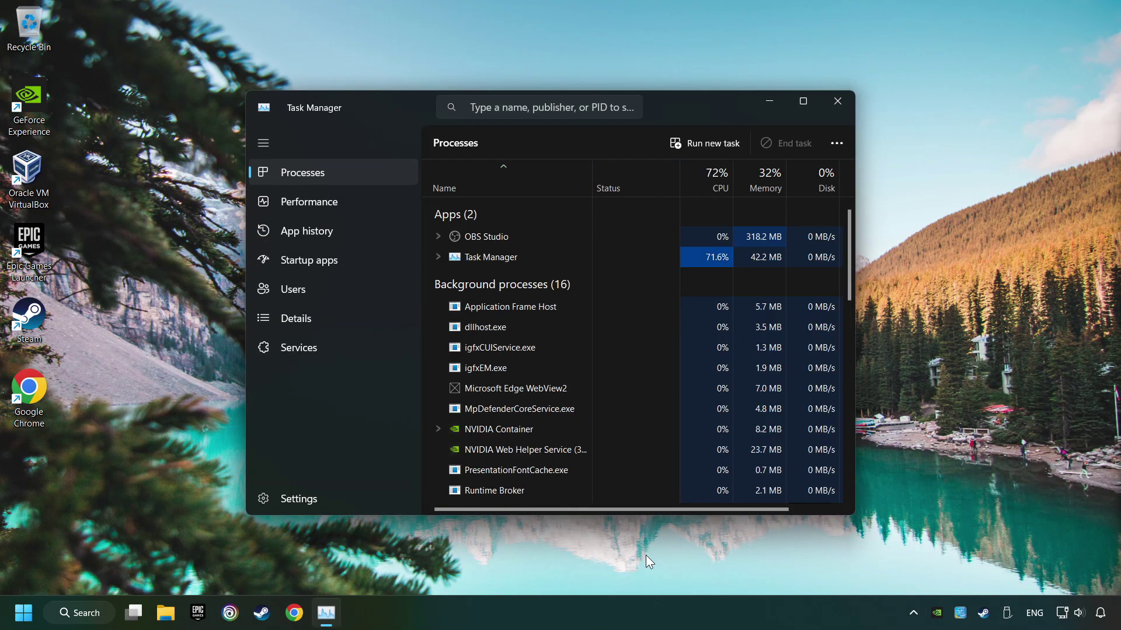
click(361, 260)
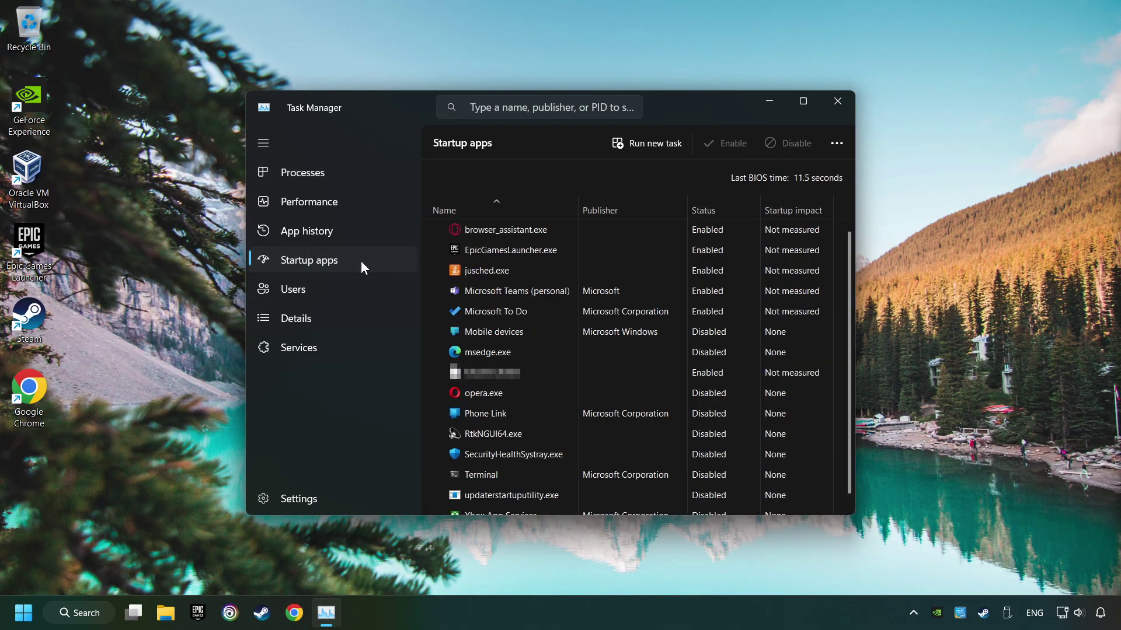
click(614, 311)
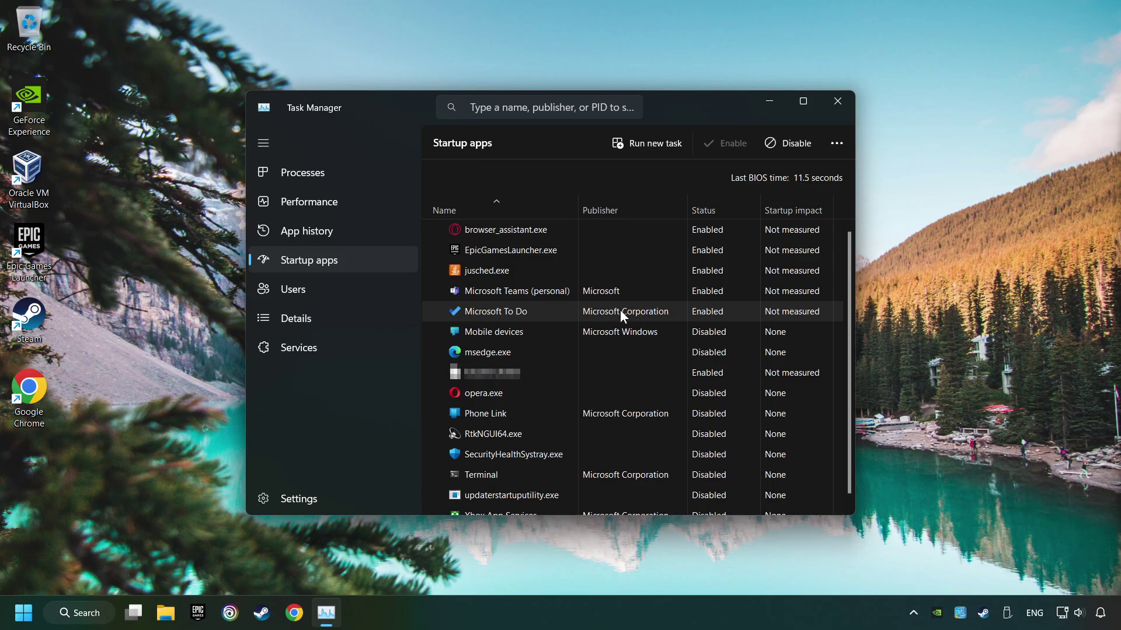
click(783, 141)
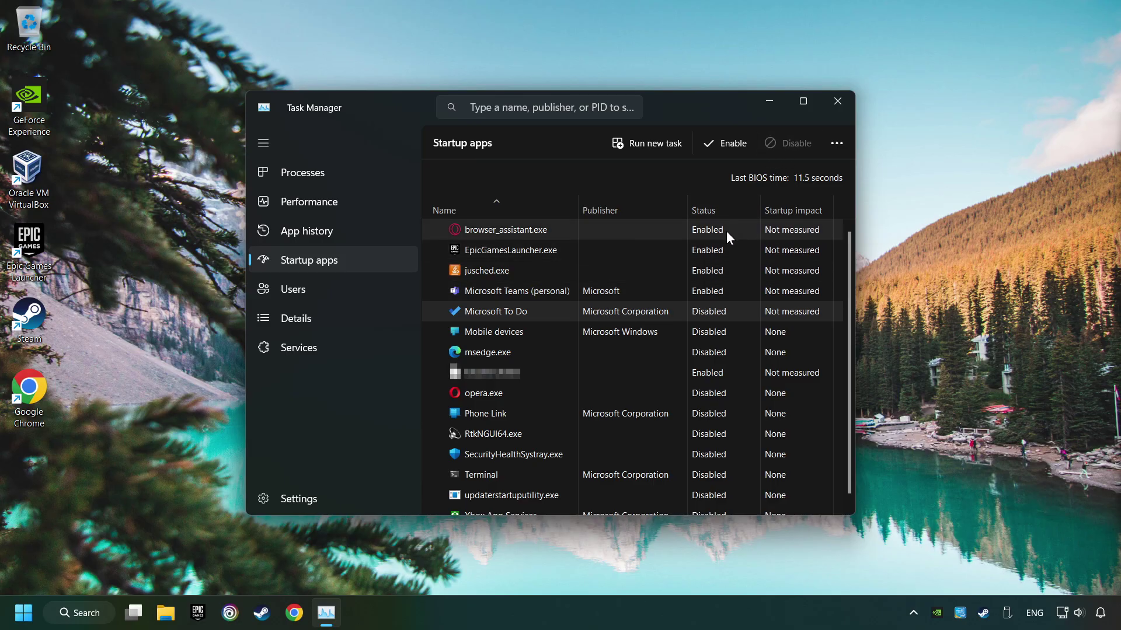
click(697, 295)
click(782, 141)
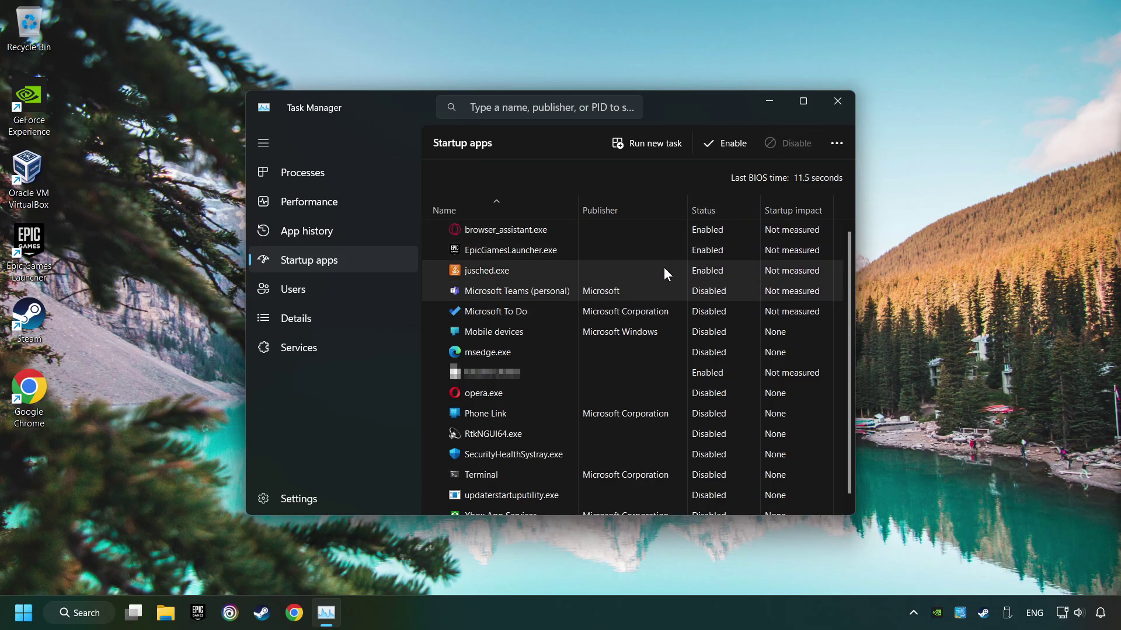
Disable jusched.exe, EpicGamesLauncher.exe and browser_assistant.exe at startup, then close Task Manager
click(783, 142)
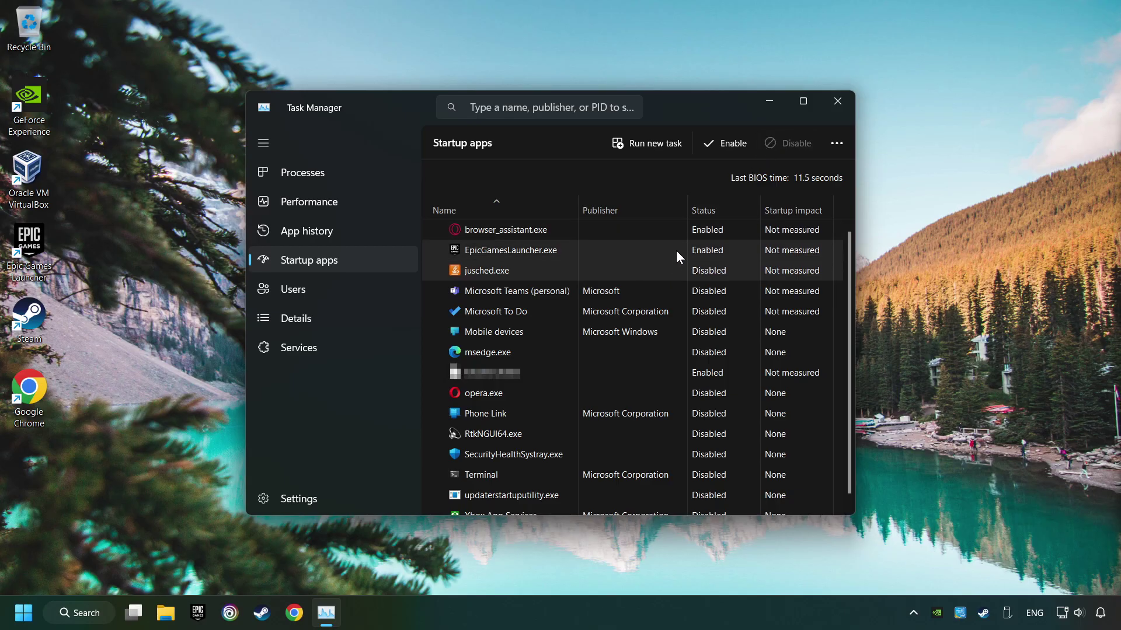
click(675, 251)
click(783, 143)
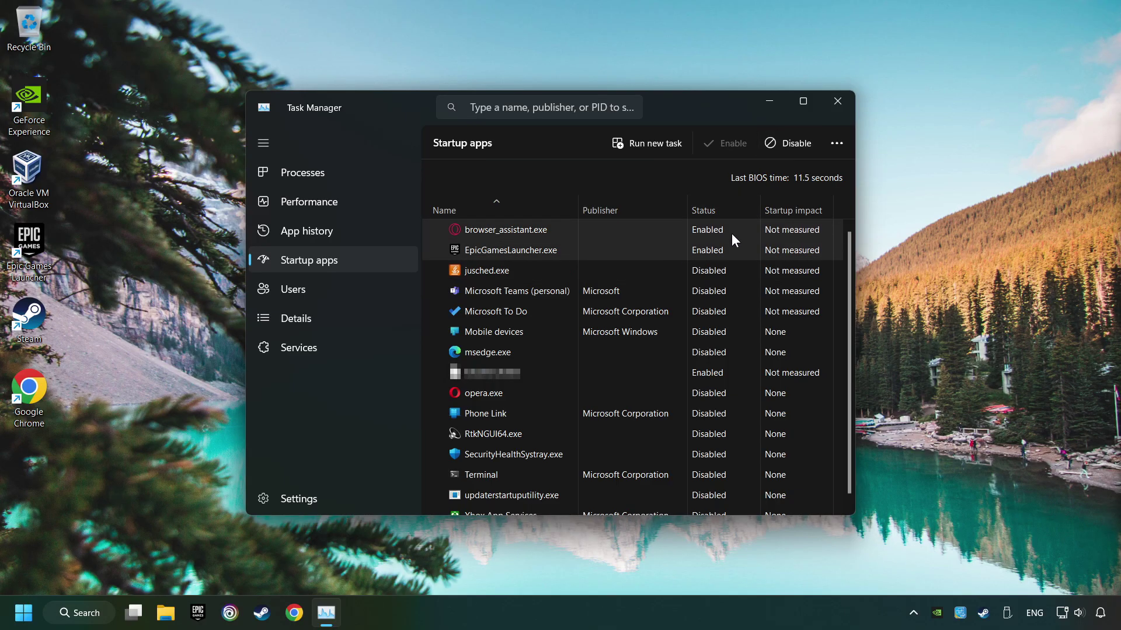
click(731, 234)
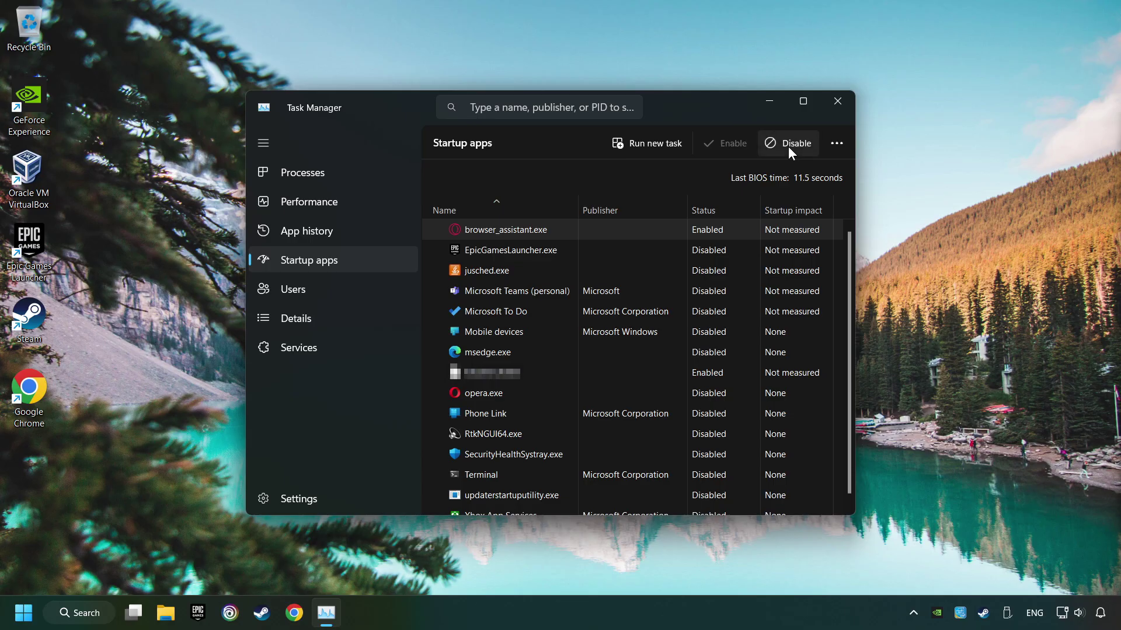
click(788, 146)
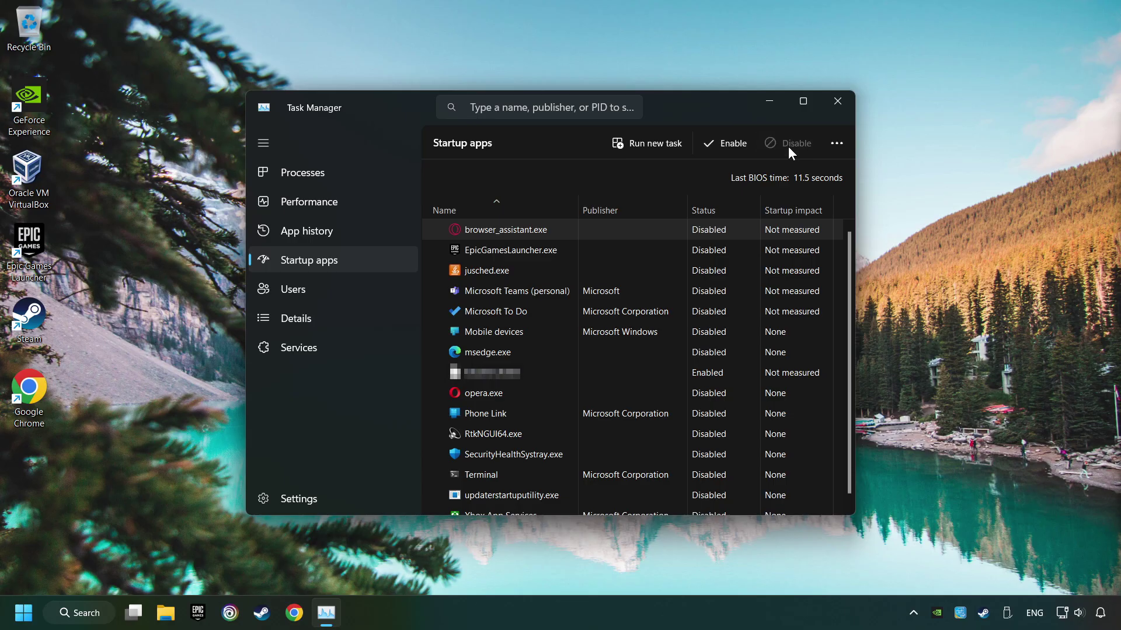
click(837, 105)
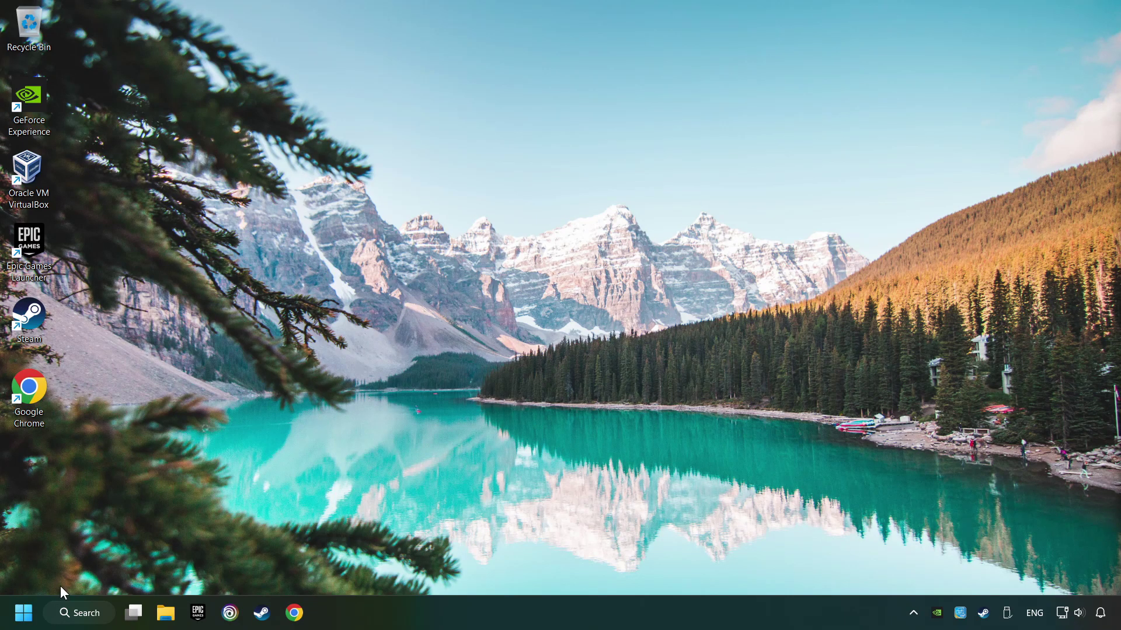
click(88, 611)
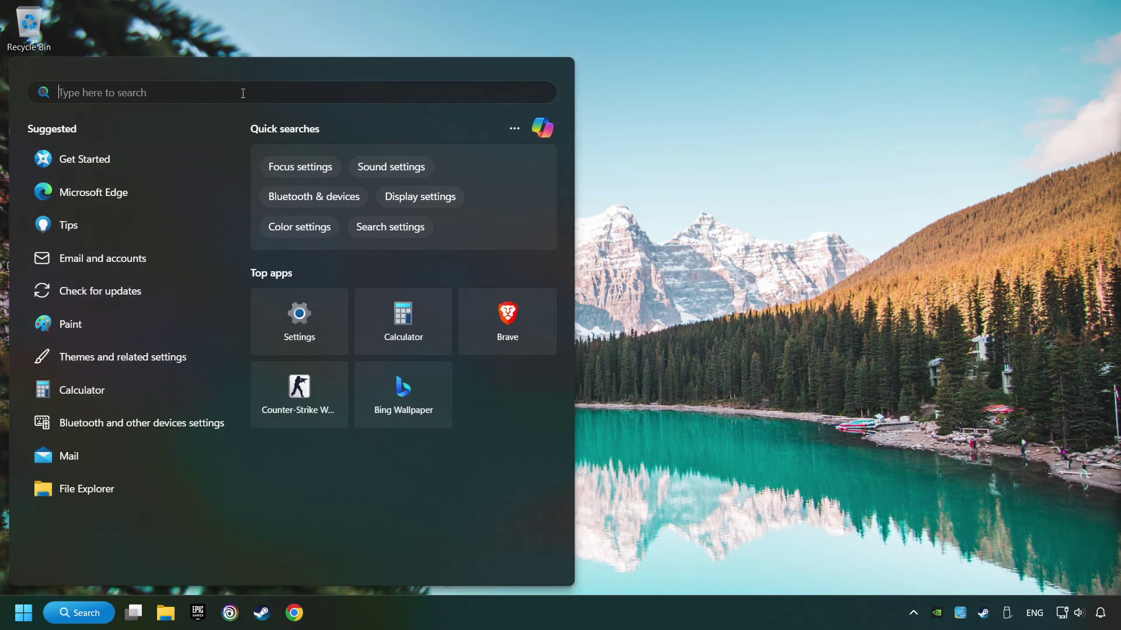
text(window)
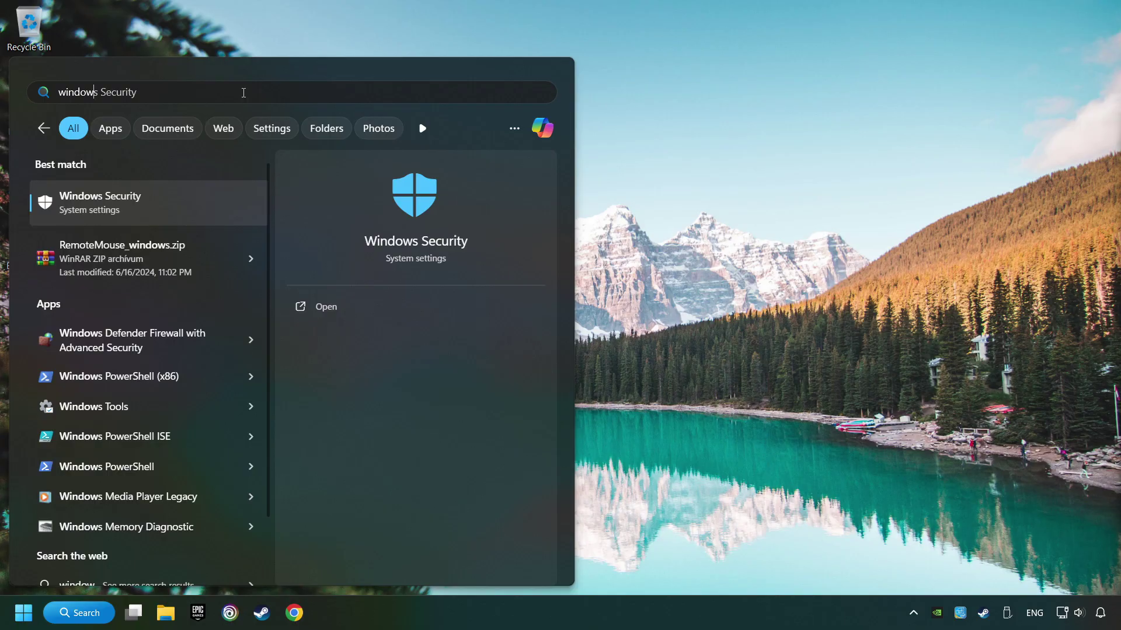
text(in64ndows secu)
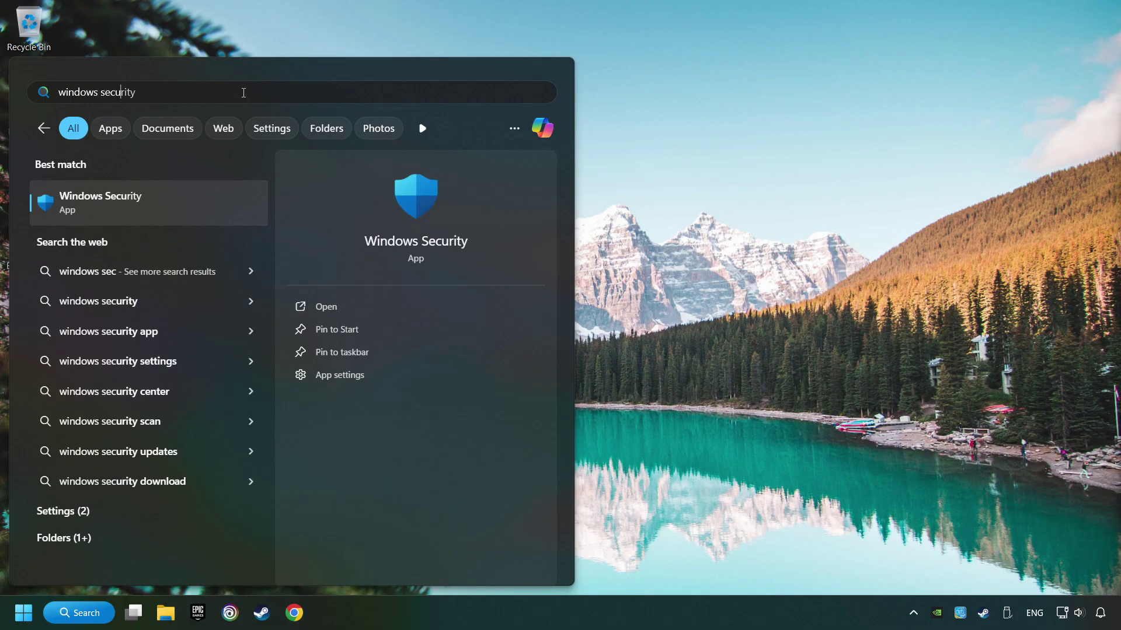
text(rity)
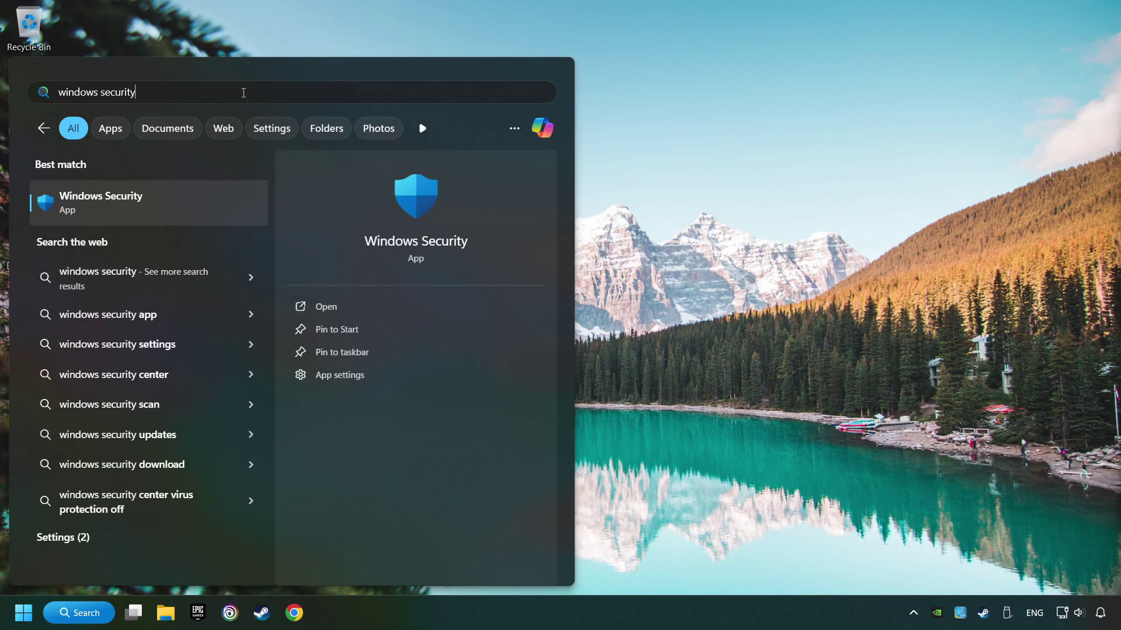
click(218, 199)
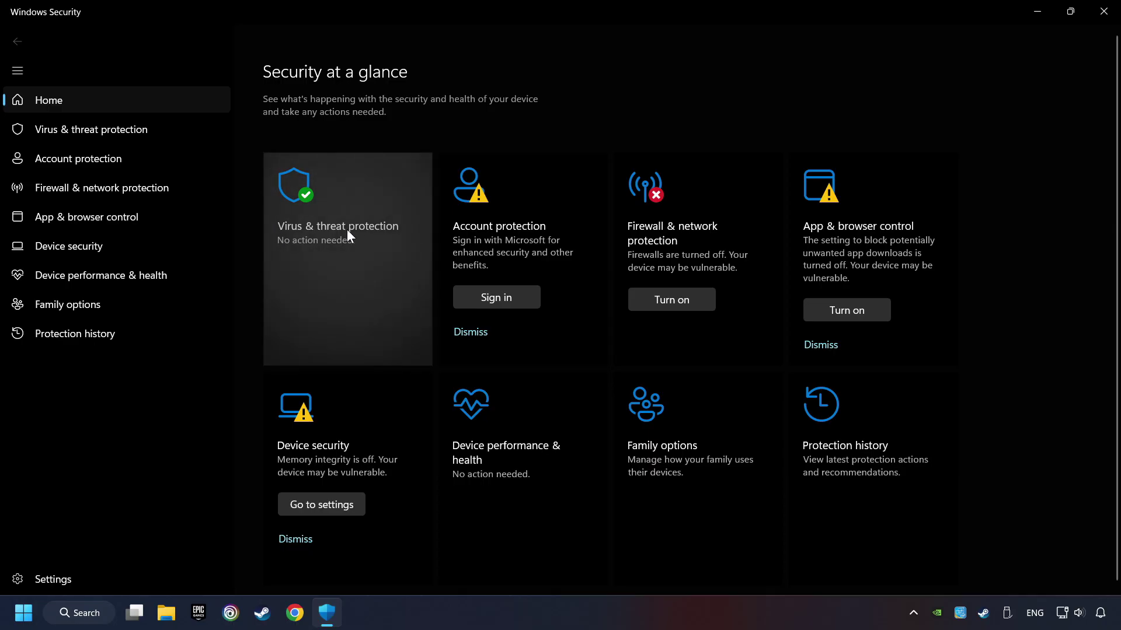
click(364, 251)
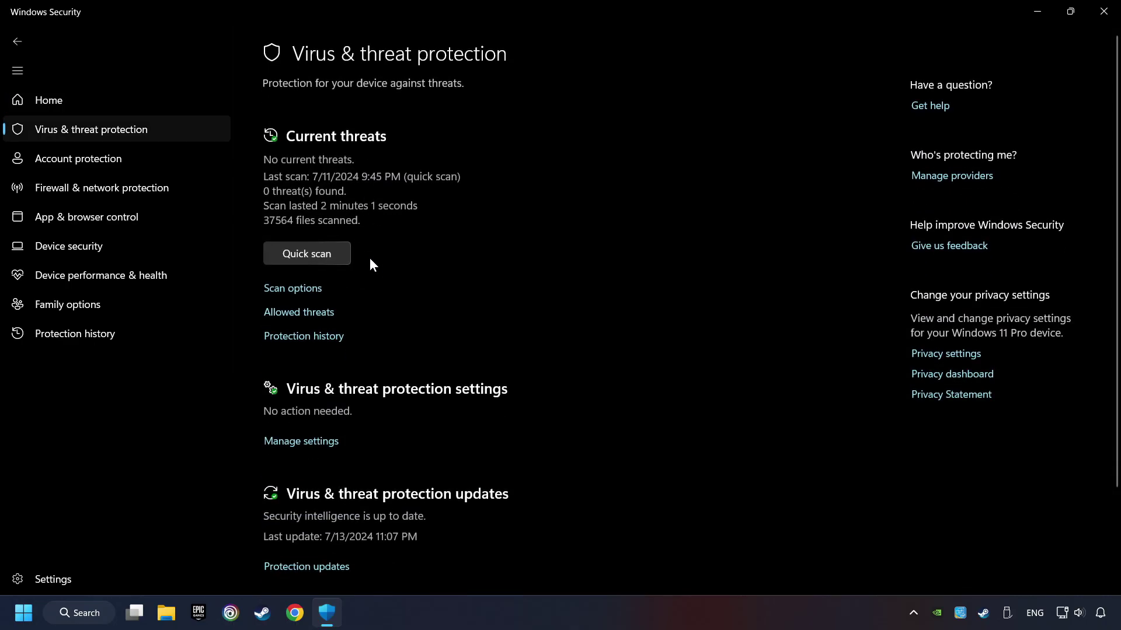
scroll(380, 283, down, 1)
scroll(381, 288, down, 1)
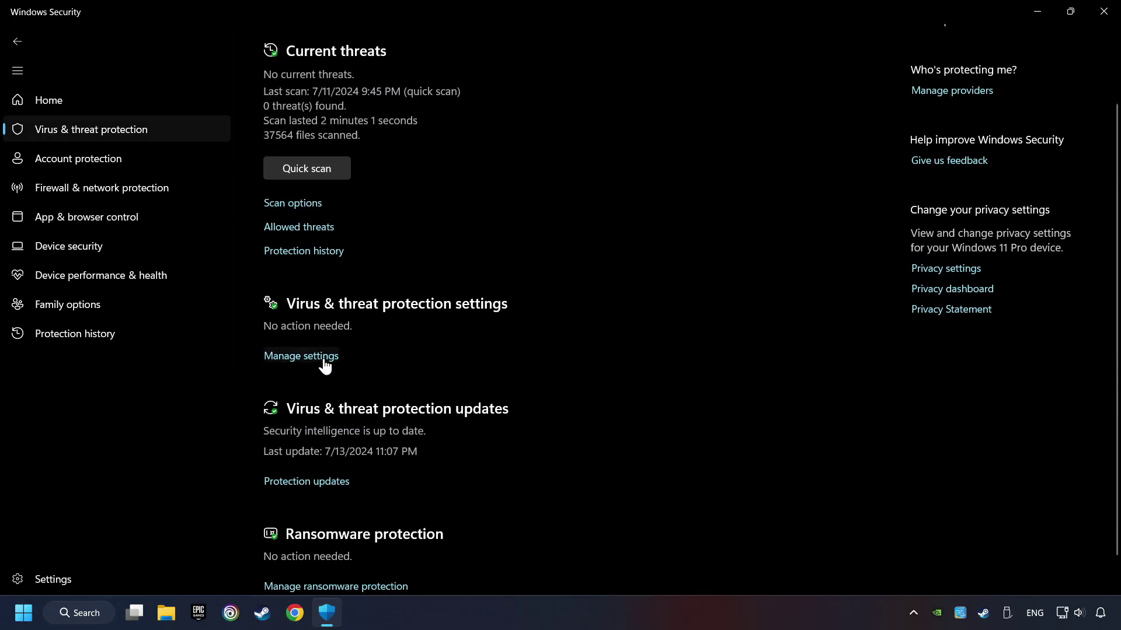
click(325, 359)
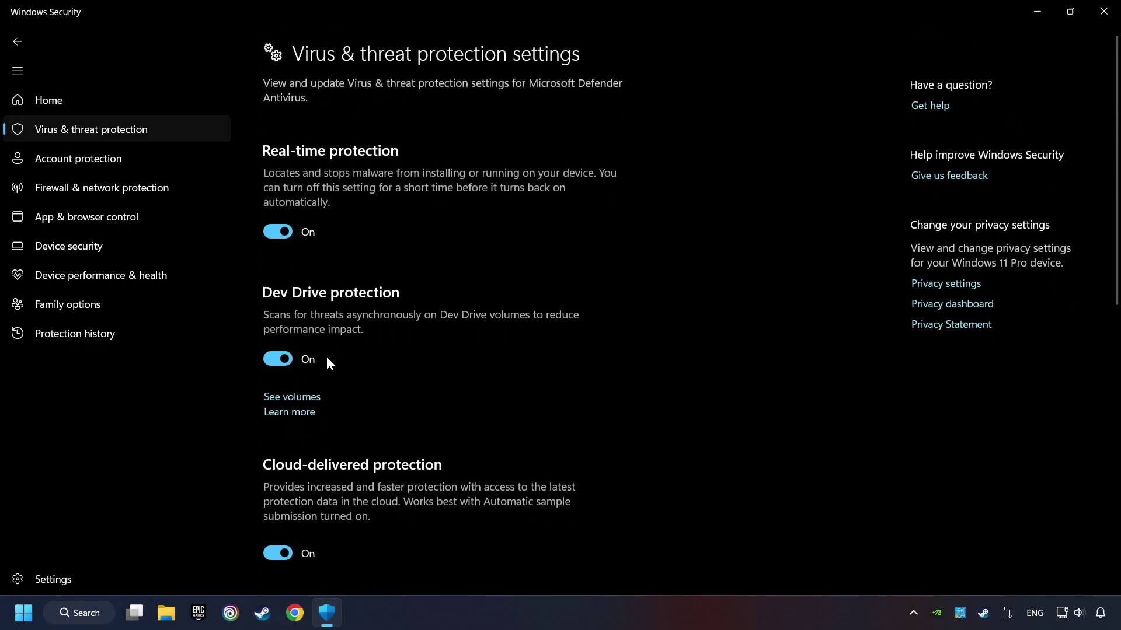
scroll(408, 350, down, 8)
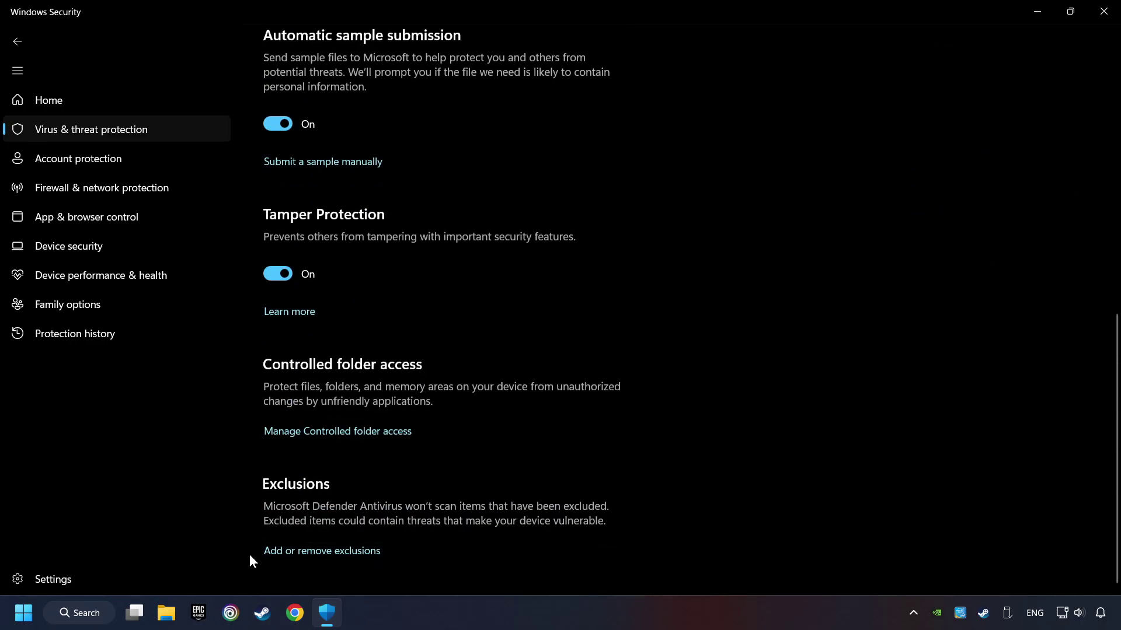
click(341, 552)
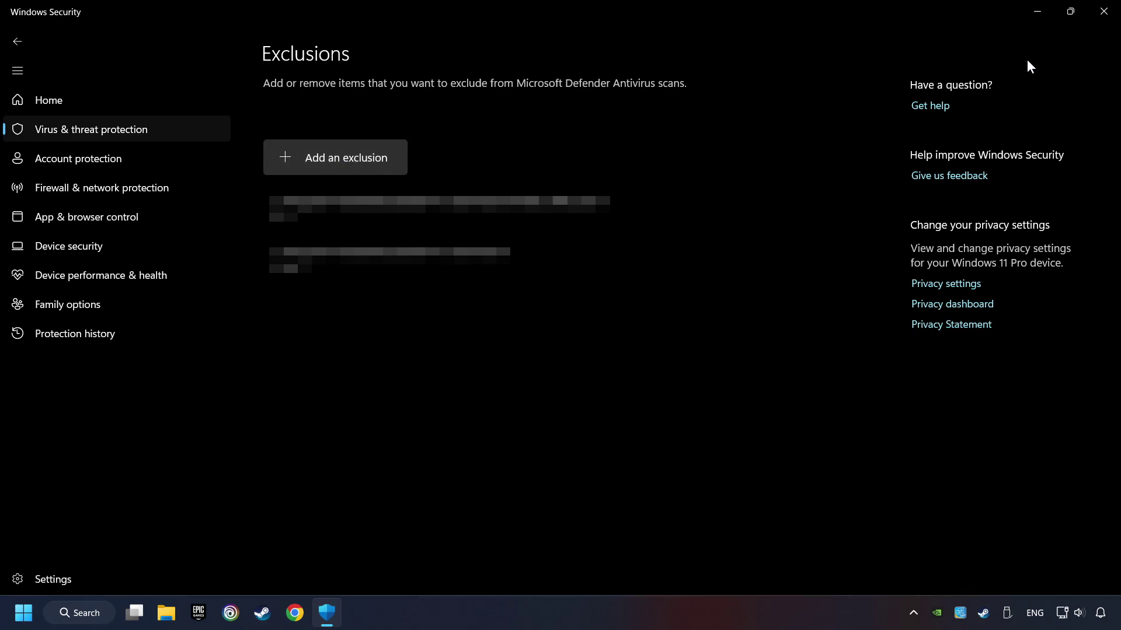
click(1101, 14)
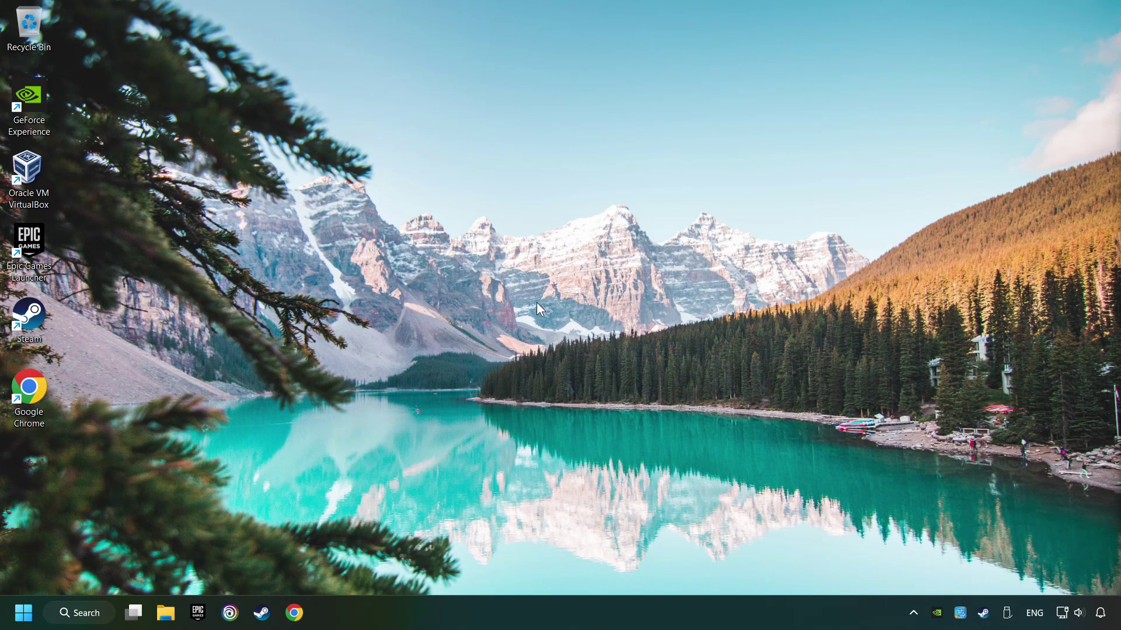
Allow GAME.exe through Windows Defender Firewall on public networks too, and save with OK
click(79, 613)
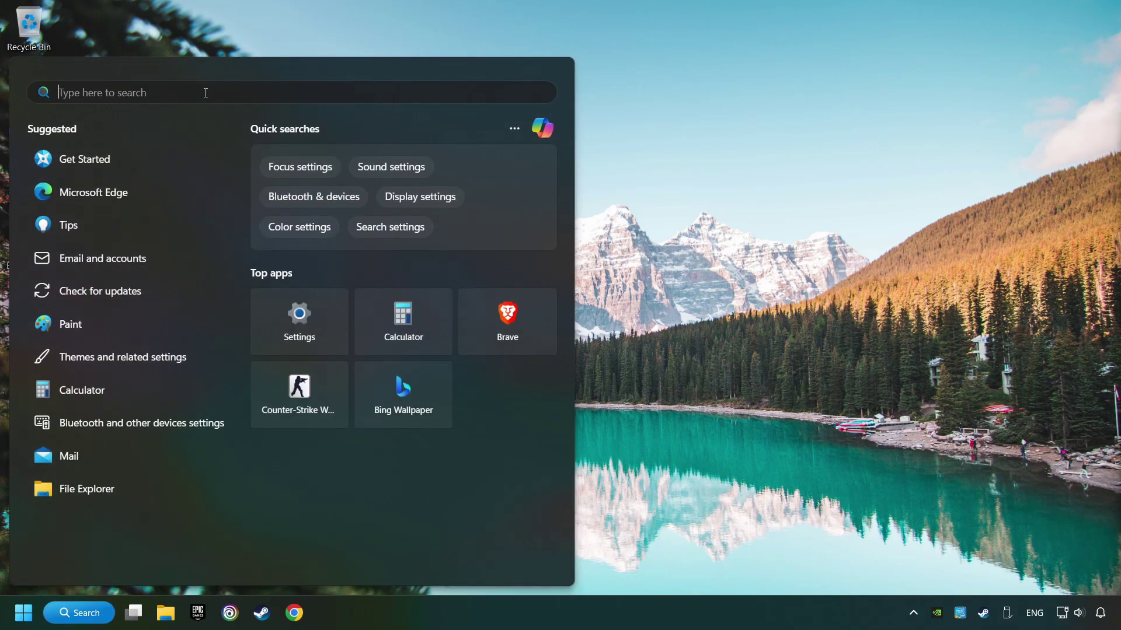
text(firewall)
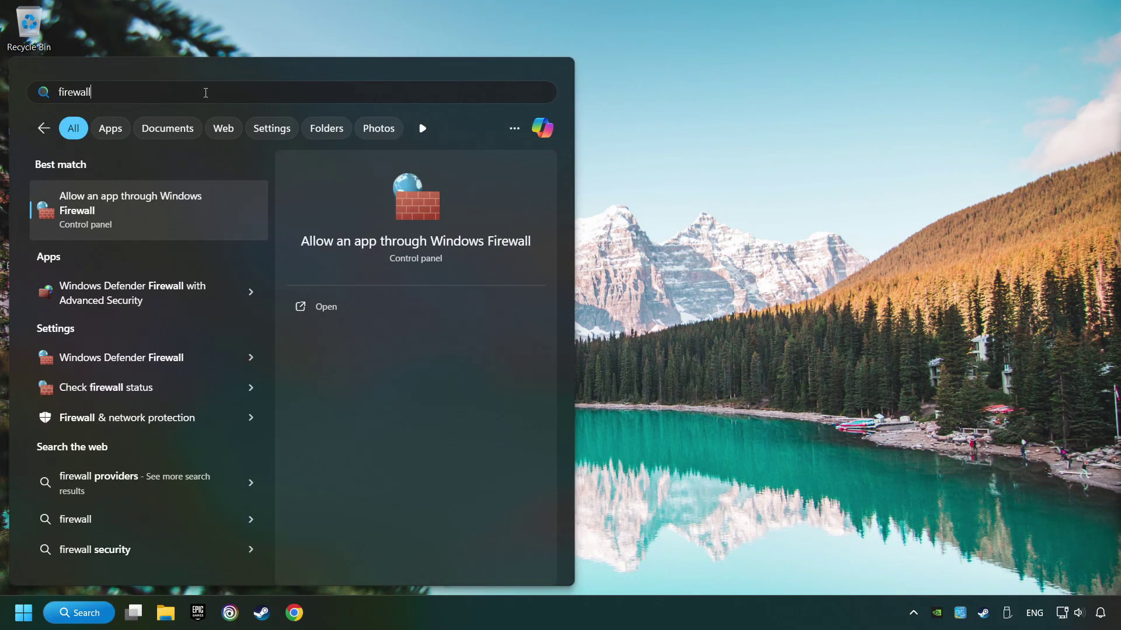
click(218, 203)
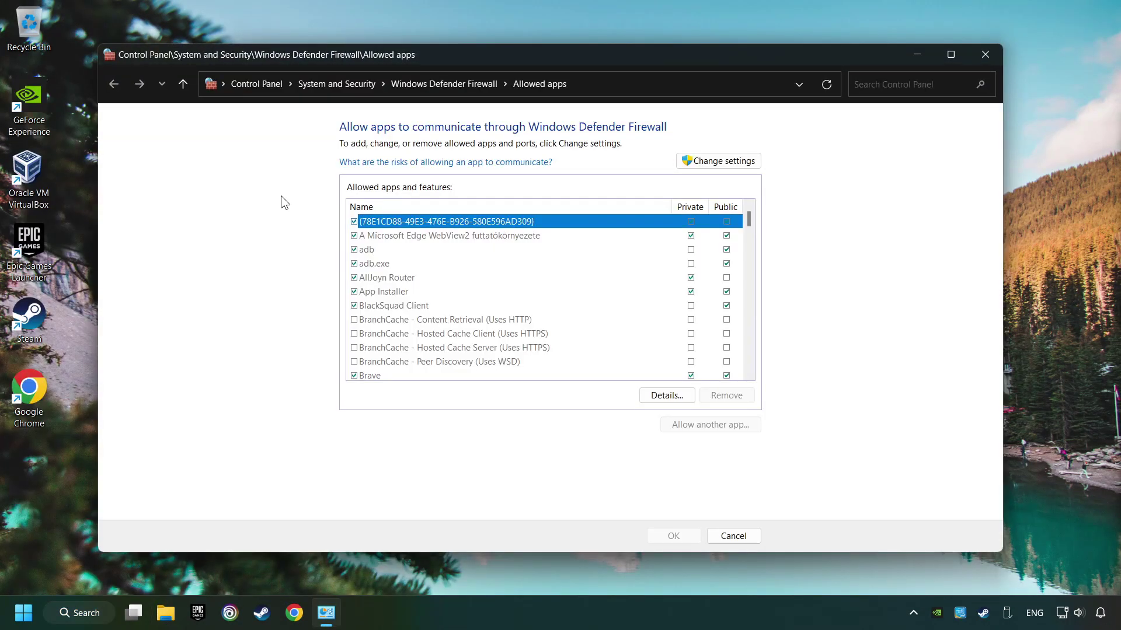
click(718, 164)
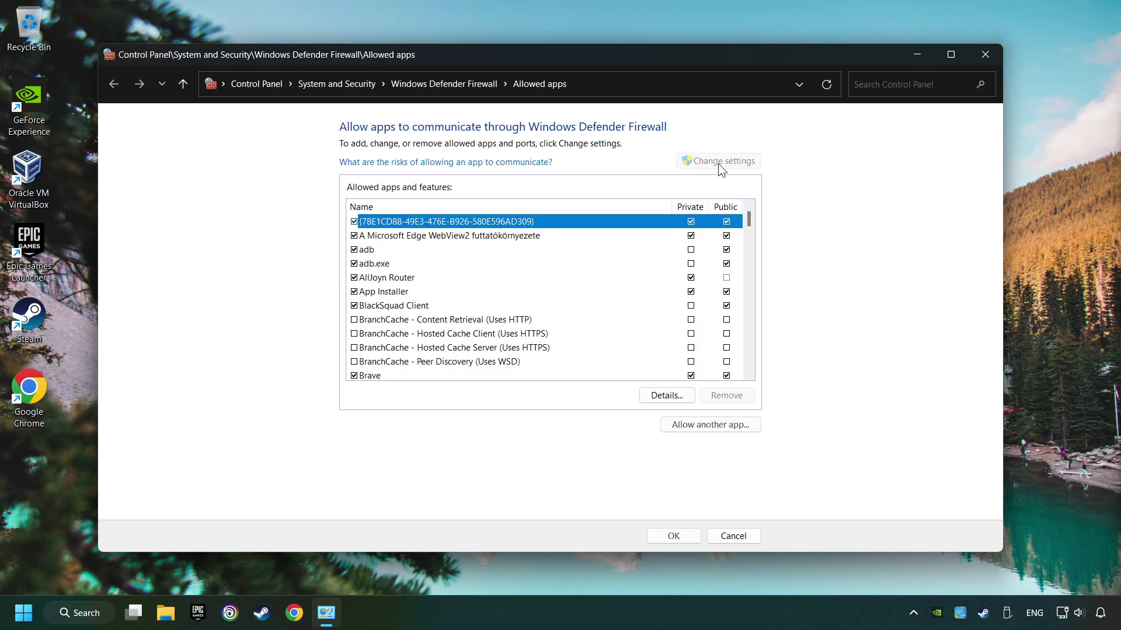
scroll(544, 298, down, 5)
scroll(529, 278, down, 5)
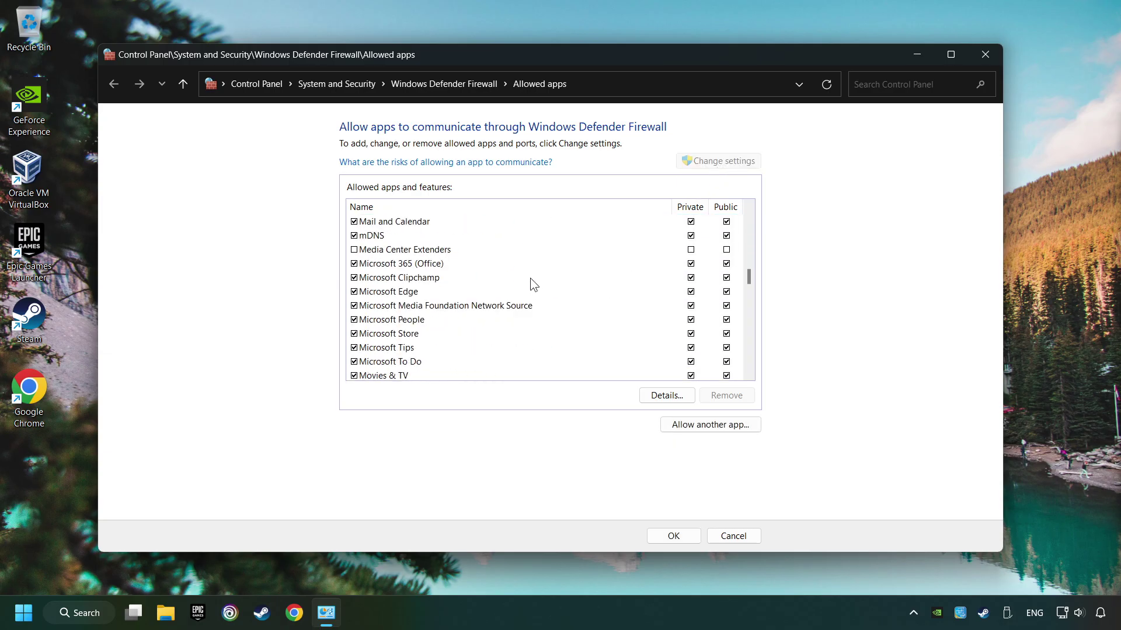
scroll(529, 277, down, 3)
scroll(522, 284, up, 5)
scroll(522, 285, up, 5)
scroll(522, 284, up, 3)
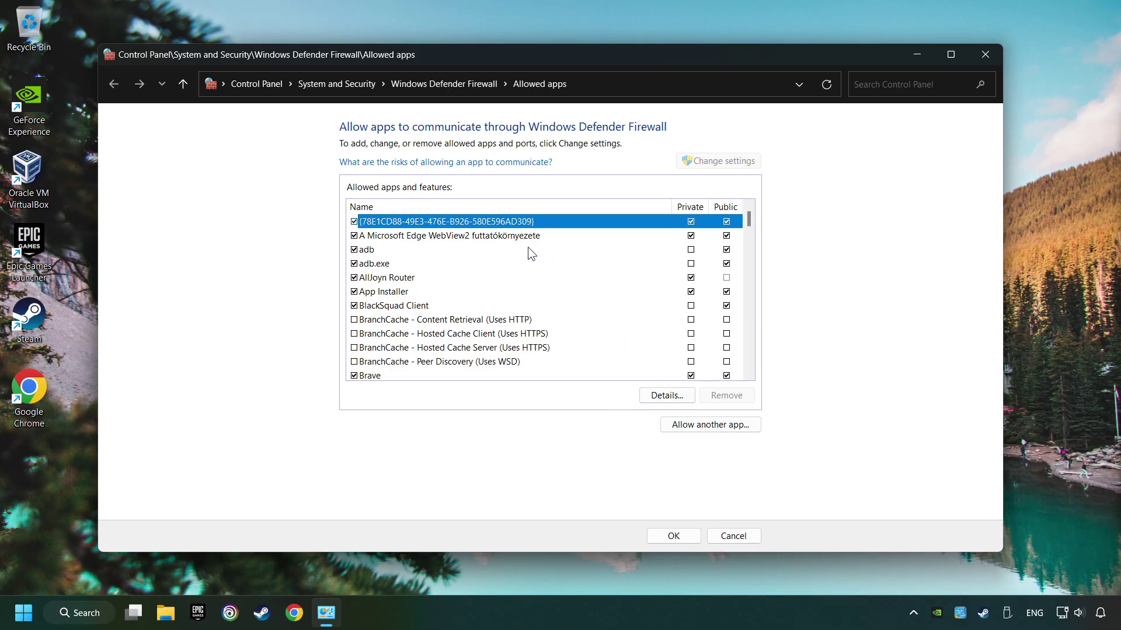
scroll(528, 247, down, 5)
click(465, 235)
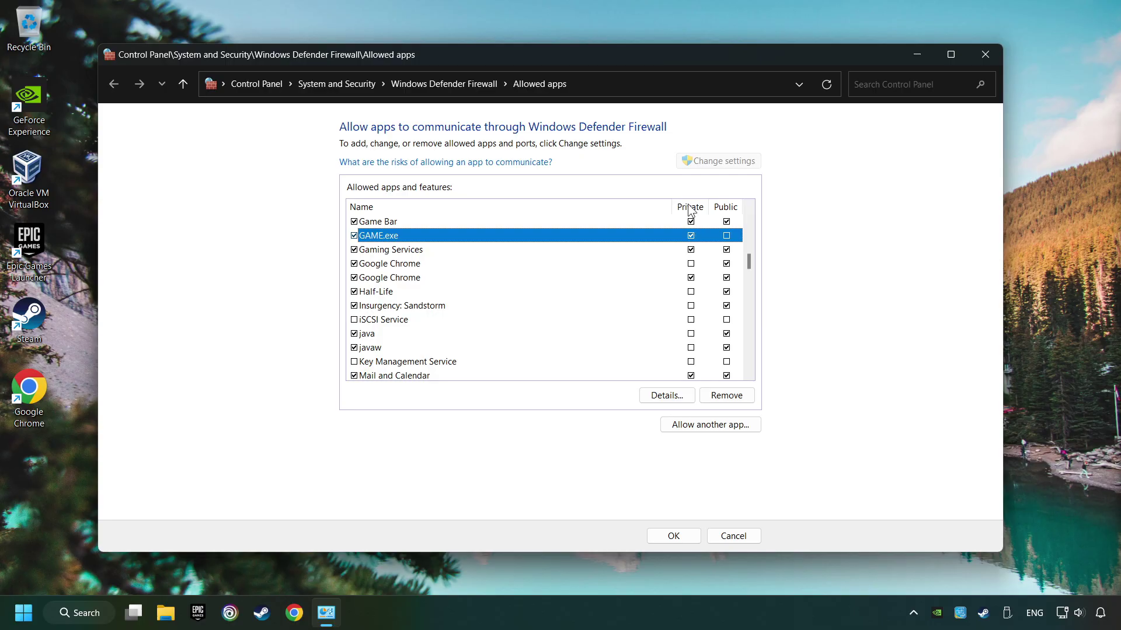
click(726, 236)
click(673, 536)
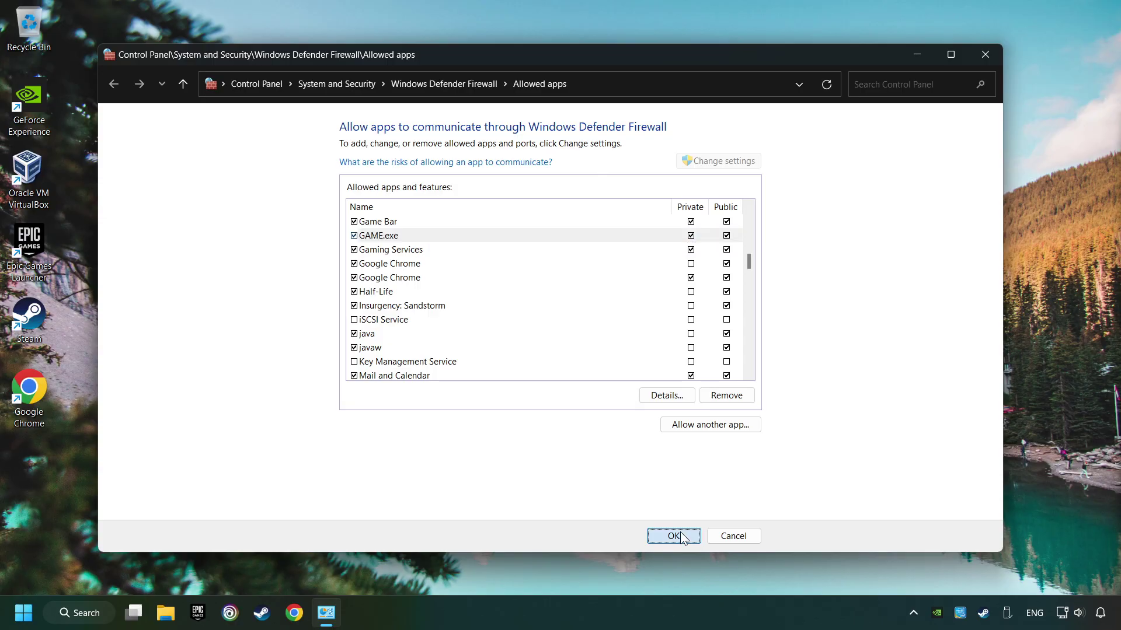
Run 'sfc /scannow' in a Command Prompt opened as administrator
click(98, 618)
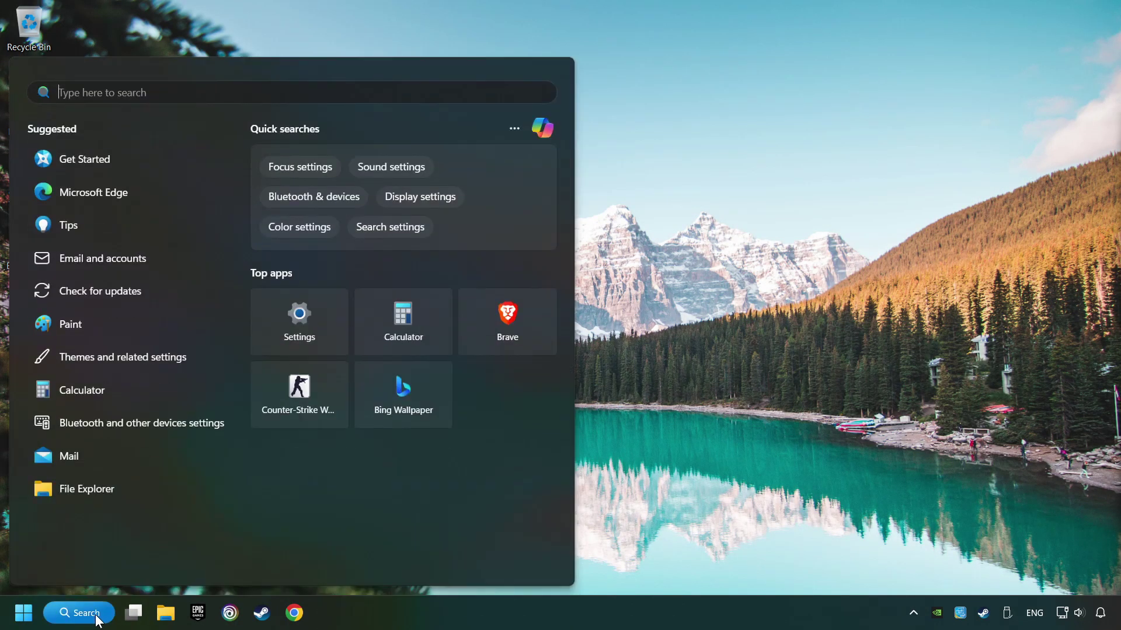
text(cmd)
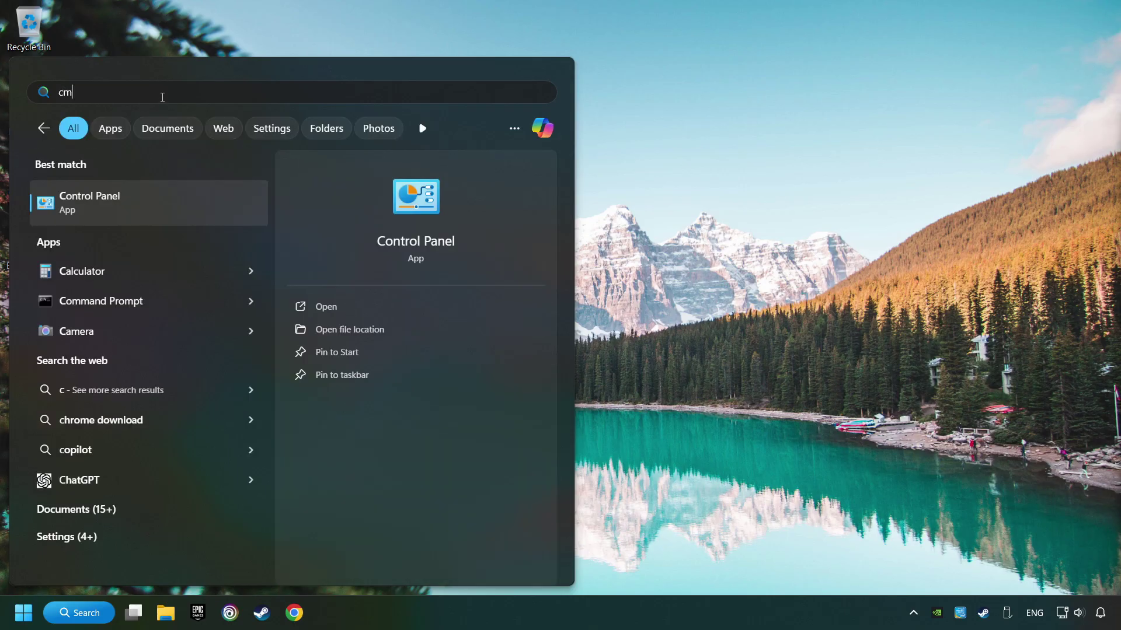
right_click(213, 209)
click(269, 222)
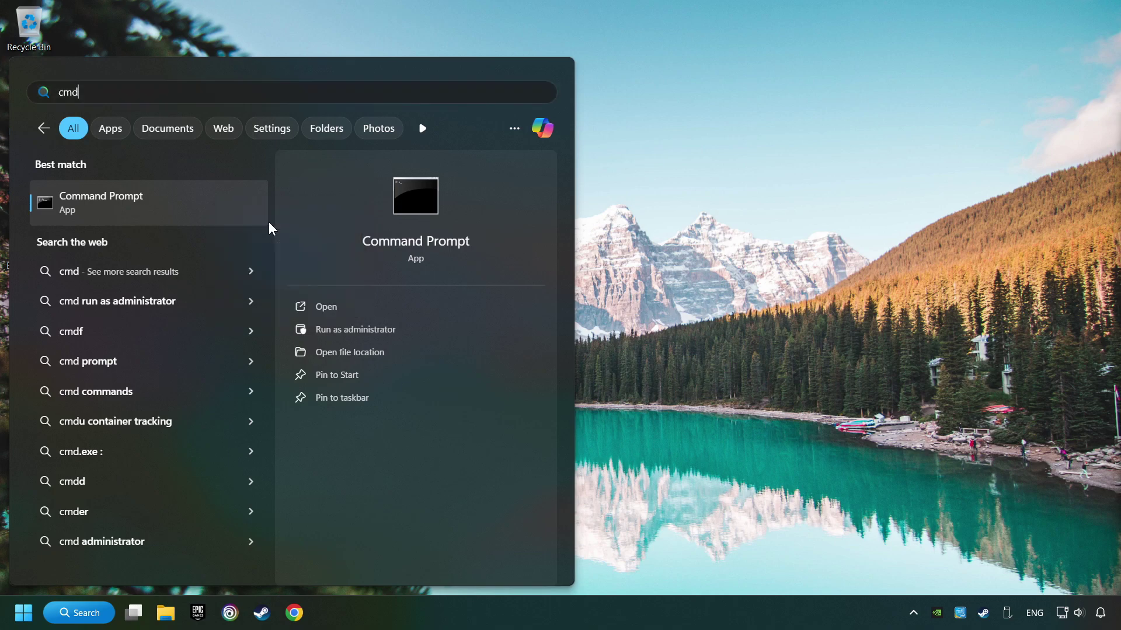
drag(301, 113, 417, 131)
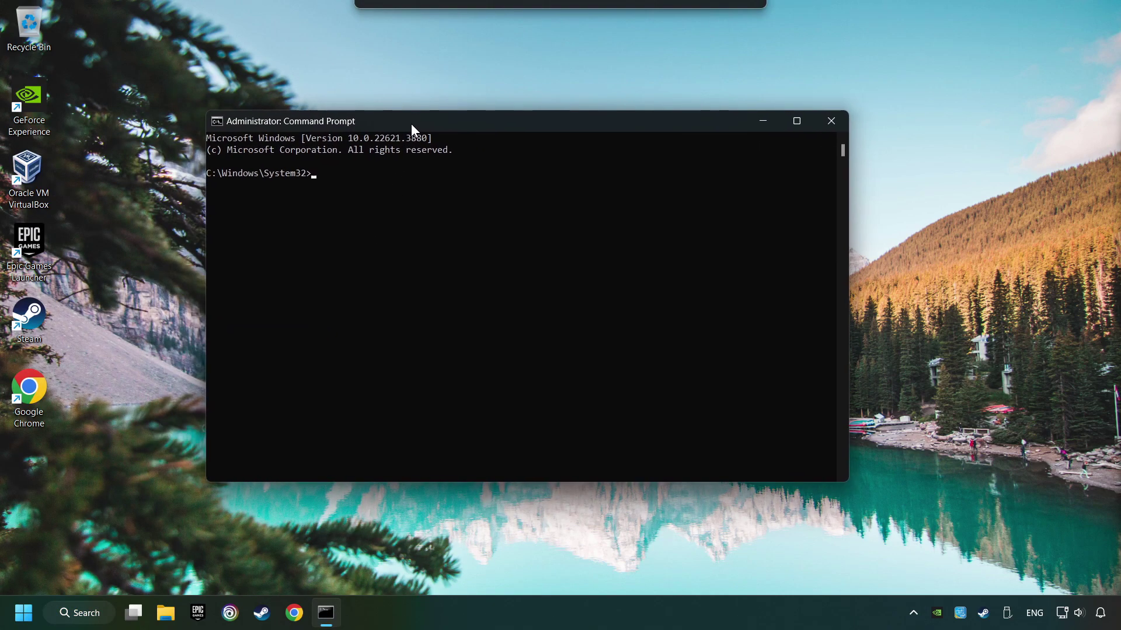
text(sfc)
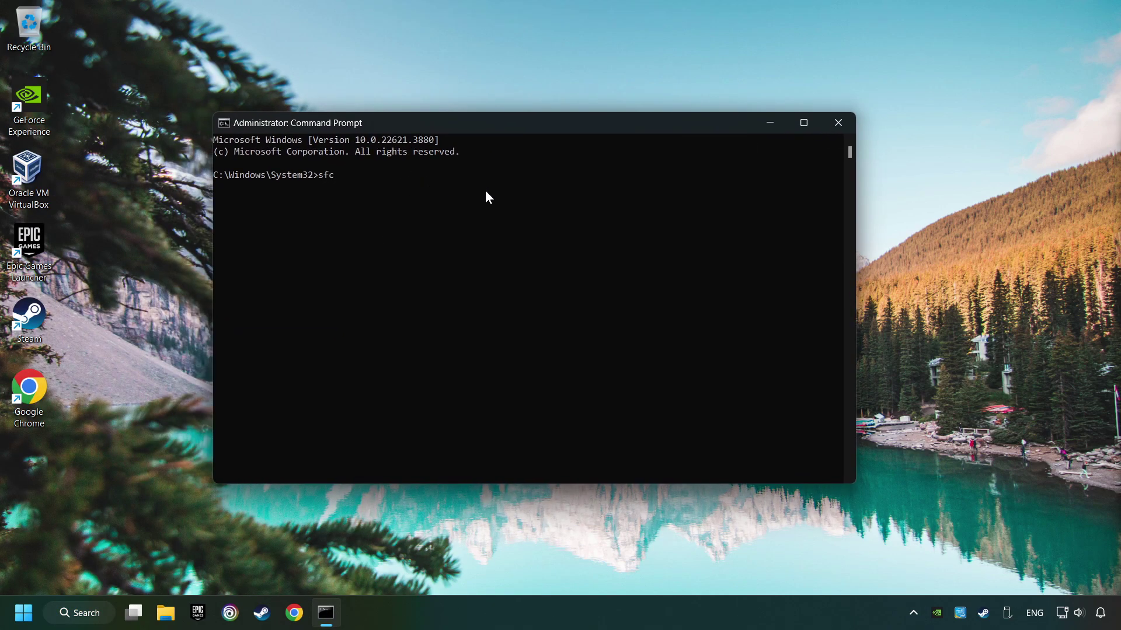
text( /scannow)
key(Return)
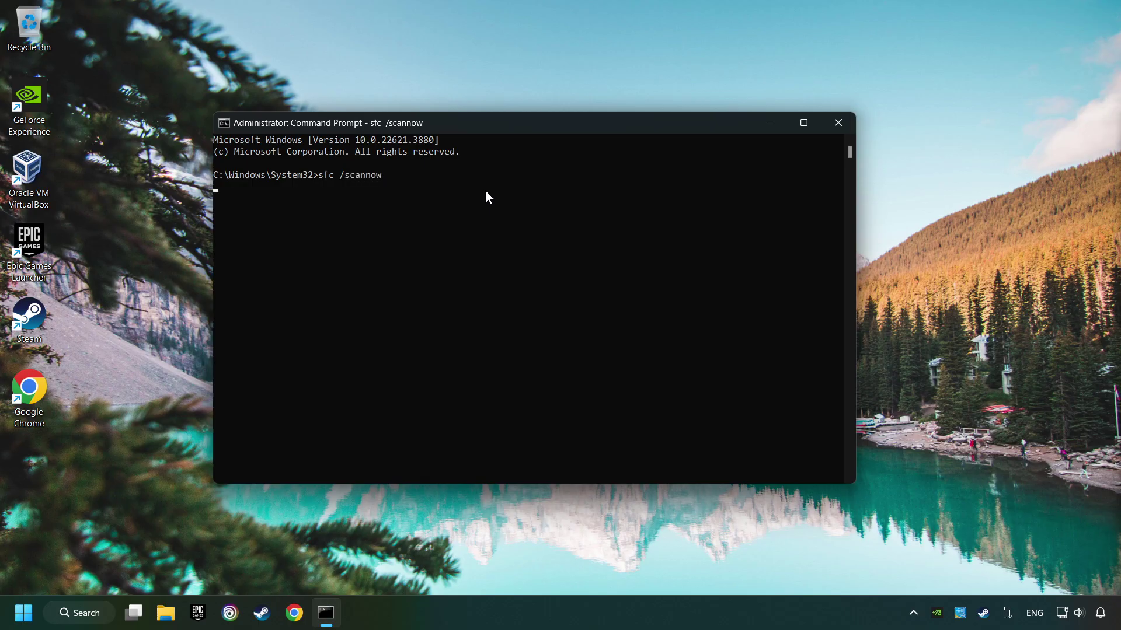